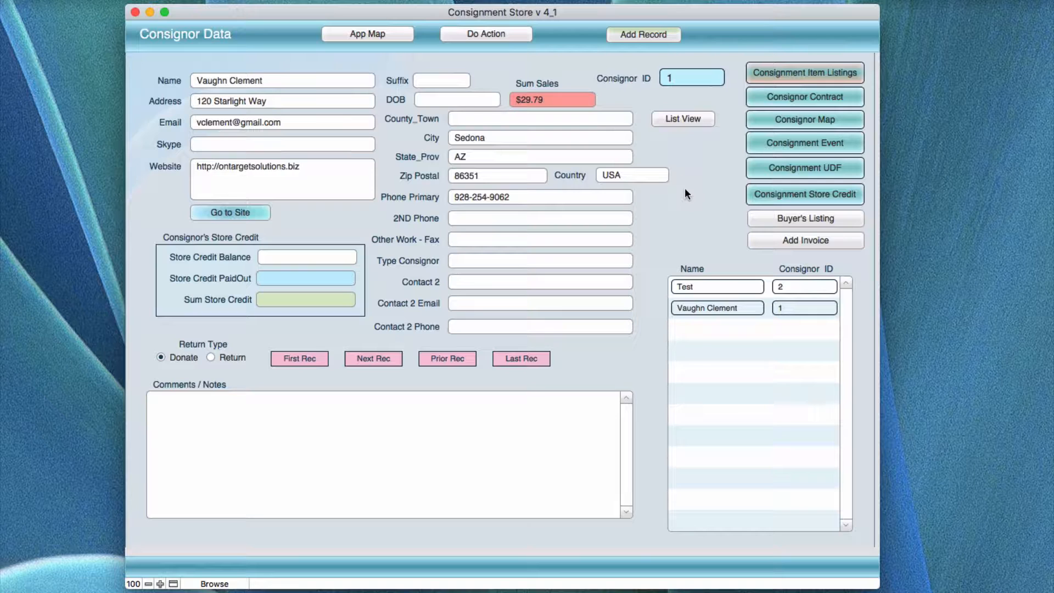
# Open the invoice entry form from the consignor record and view the invoice's standard print layout.
pyautogui.click(796, 239)
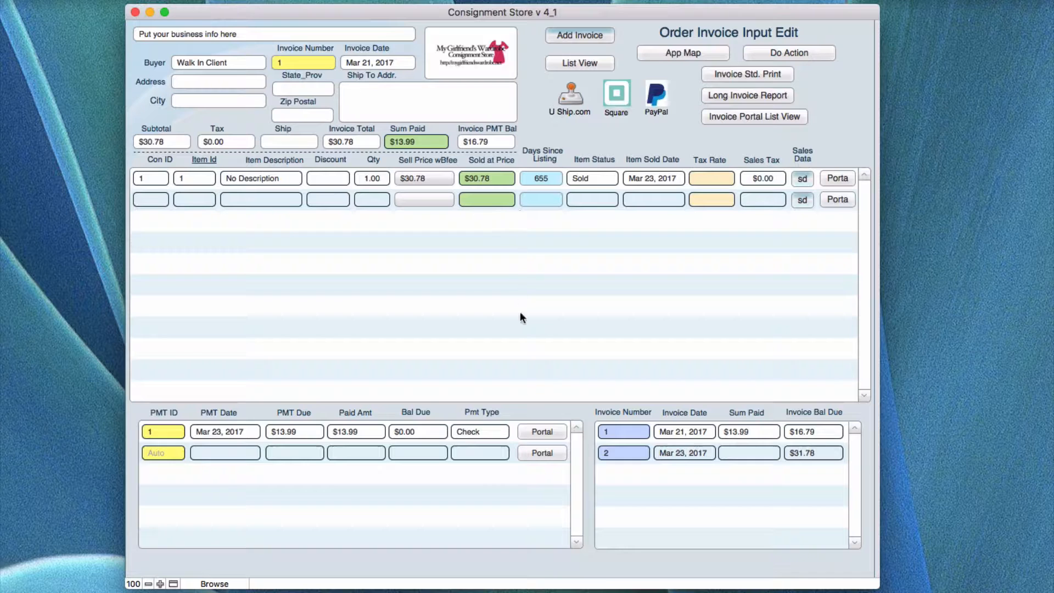
pyautogui.click(725, 74)
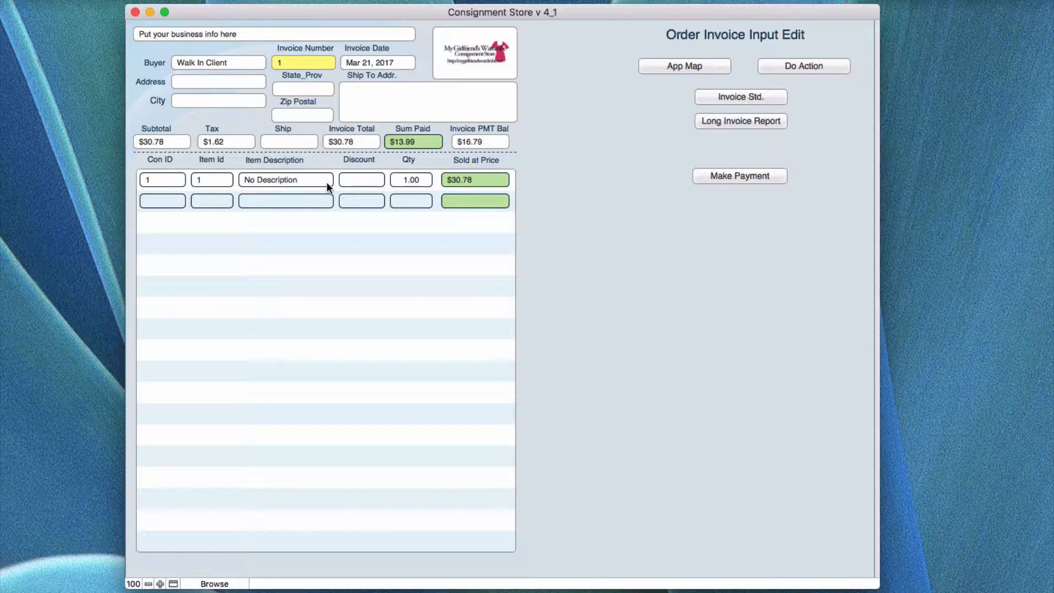
pyautogui.click(723, 98)
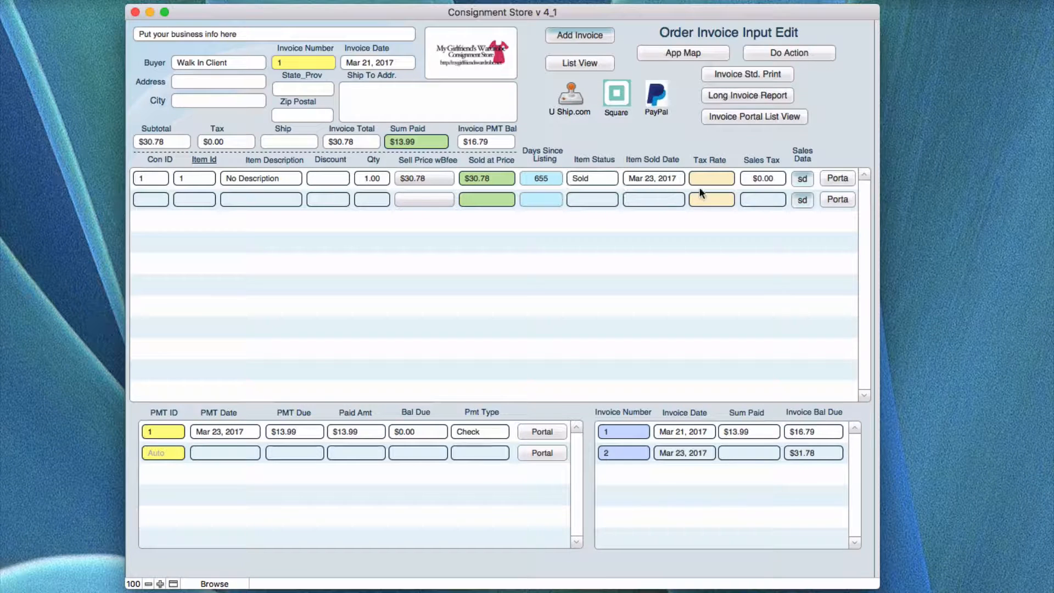
# Examine the consignor ID and business info fields and the picture insertion options for the invoice logo.
pyautogui.click(141, 179)
pyautogui.write('1')
pyautogui.click(143, 34)
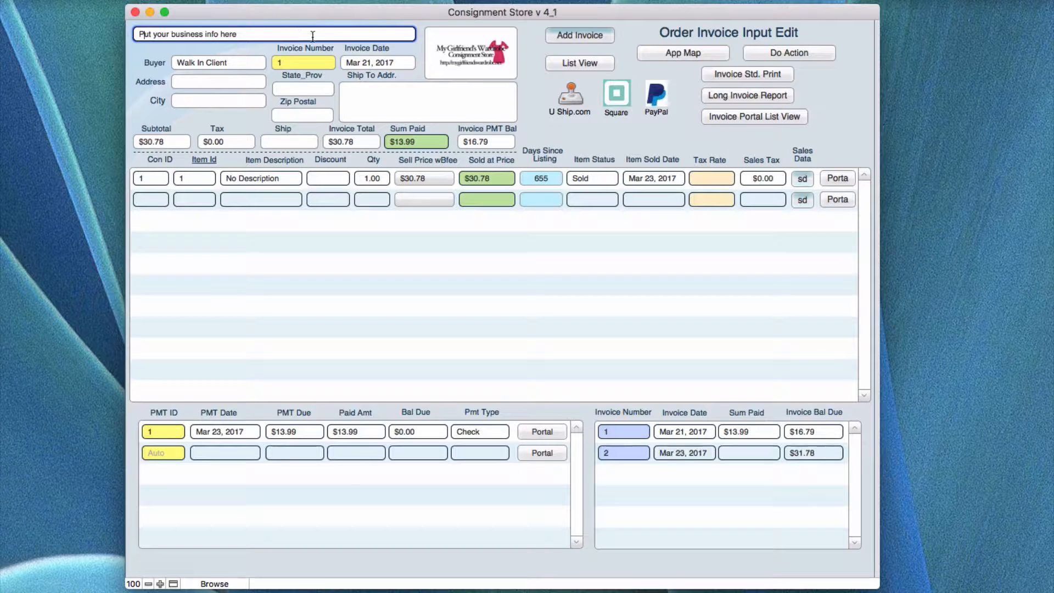
pyautogui.click(406, 46)
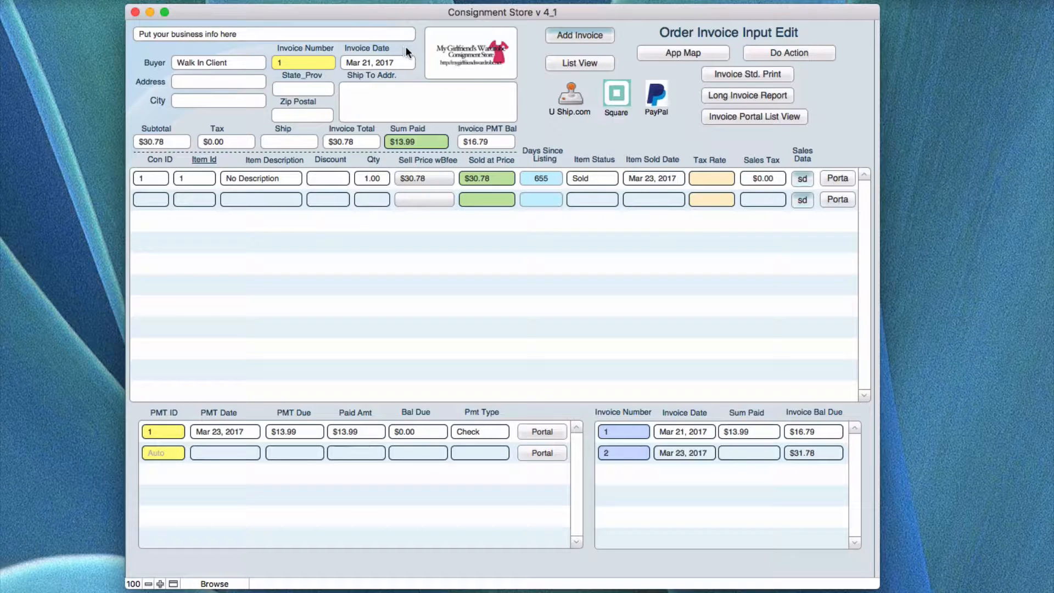
pyautogui.rightClick(455, 51)
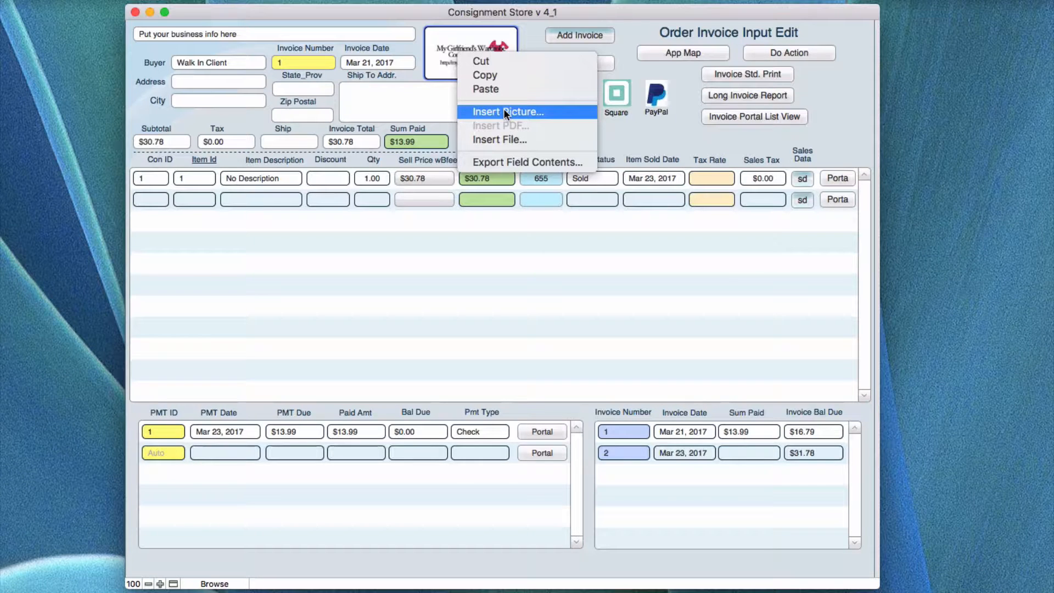
pyautogui.click(417, 44)
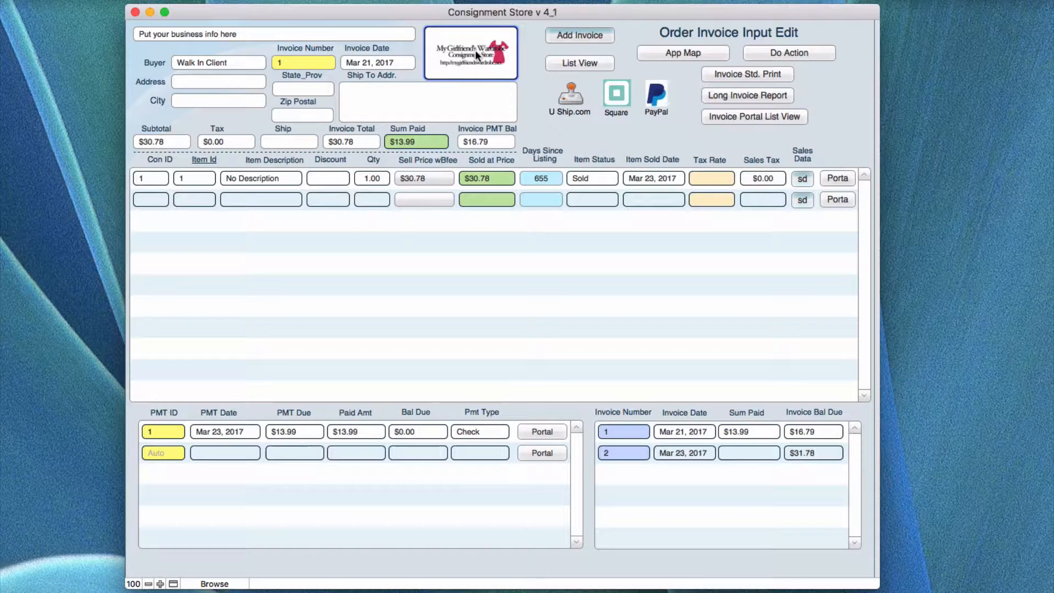
# Enlarge the invoice form to 150% and return it to 100%.
pyautogui.click(160, 584)
pyautogui.click(160, 584)
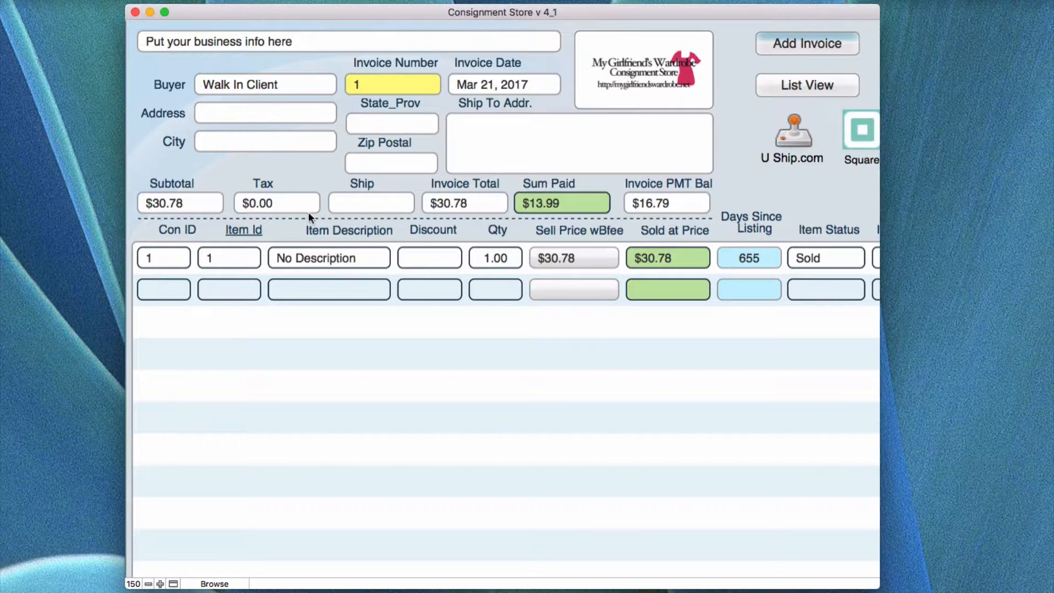
pyautogui.click(149, 583)
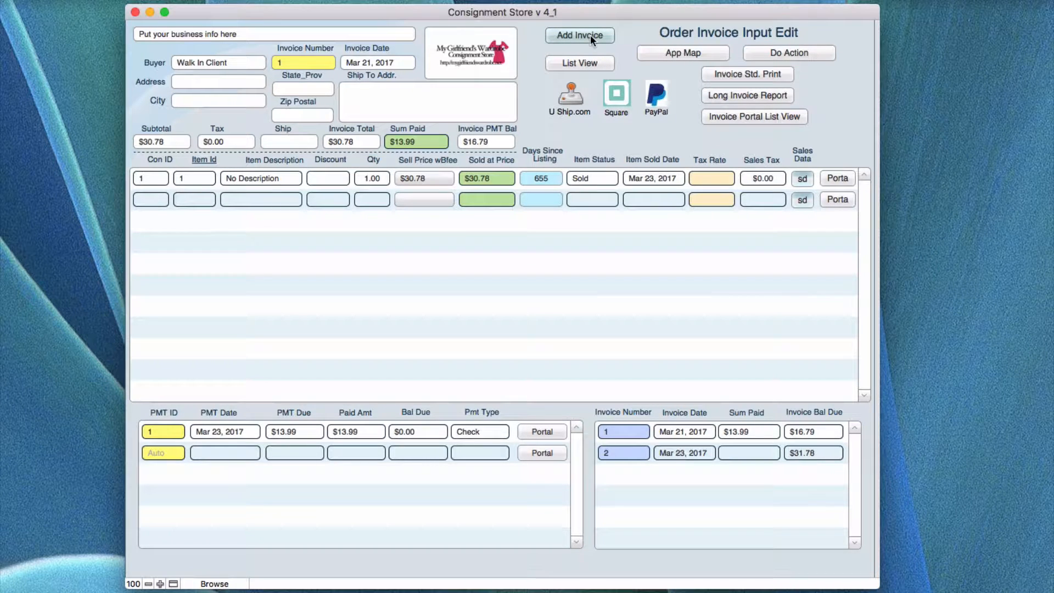
# Look through the list of buyers available for the invoice.
pyautogui.click(213, 61)
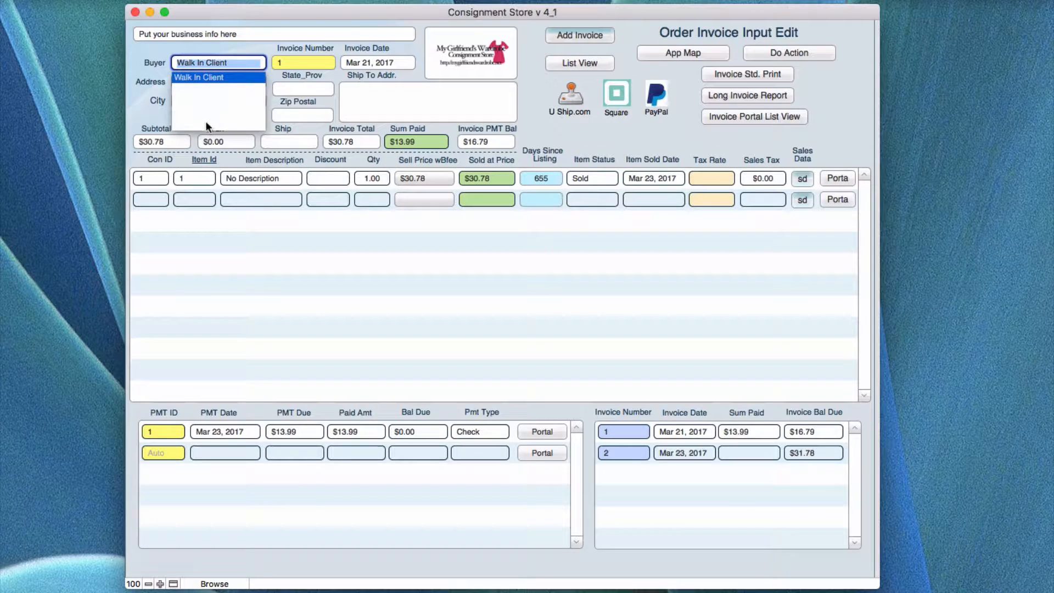
pyautogui.click(179, 61)
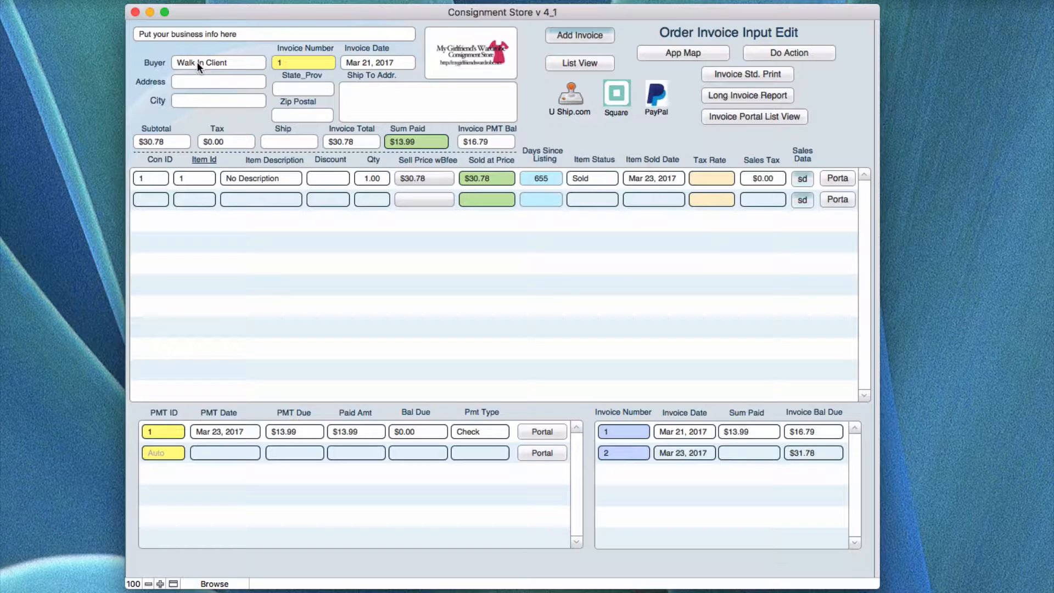
pyautogui.click(197, 61)
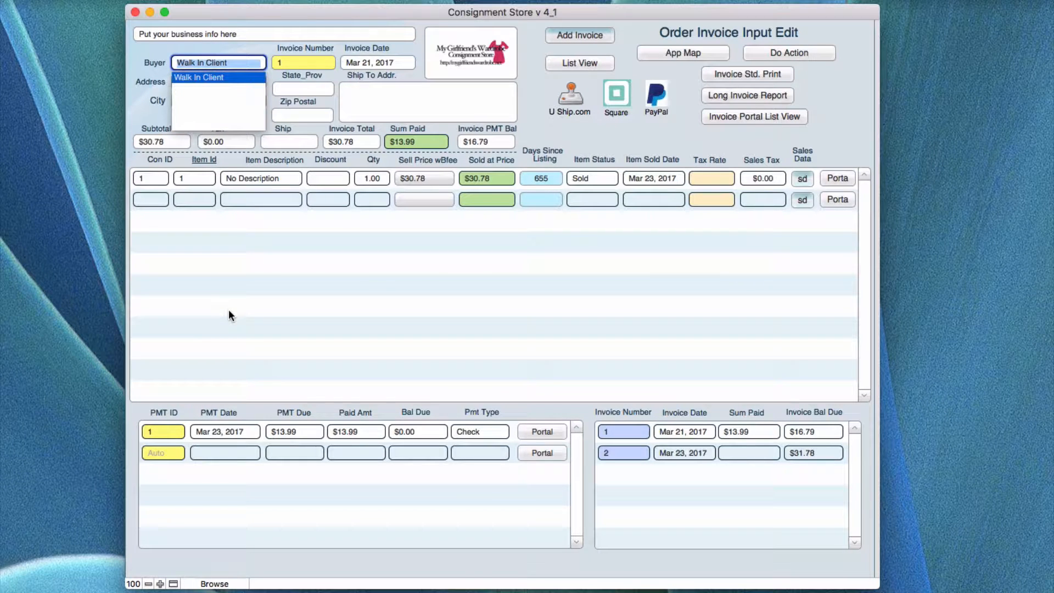
pyautogui.click(147, 104)
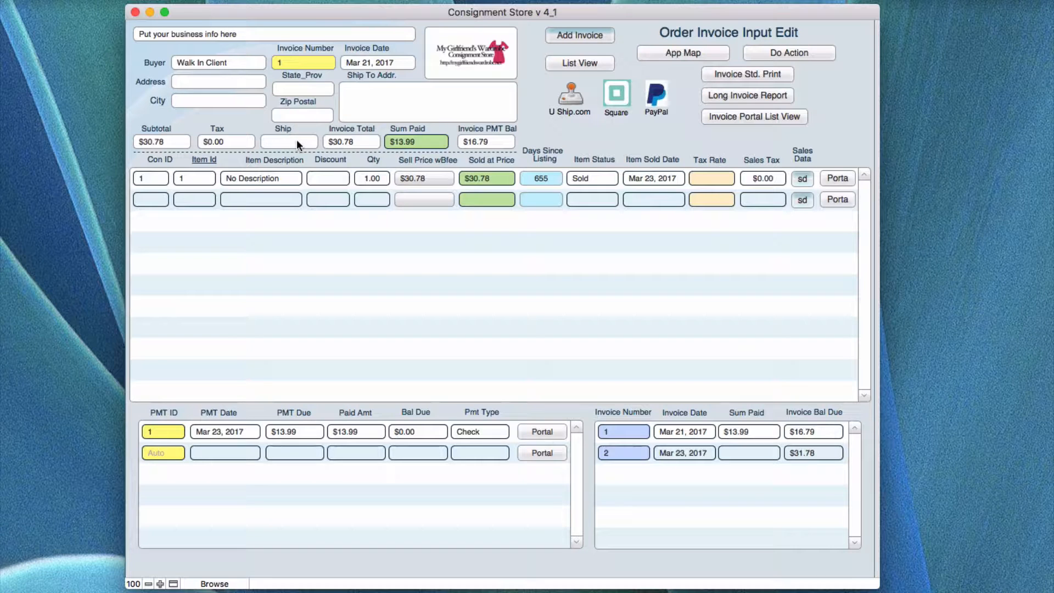
# Review the tax rate choices for the first invoice line and their editable value list.
pyautogui.click(280, 141)
pyautogui.click(710, 178)
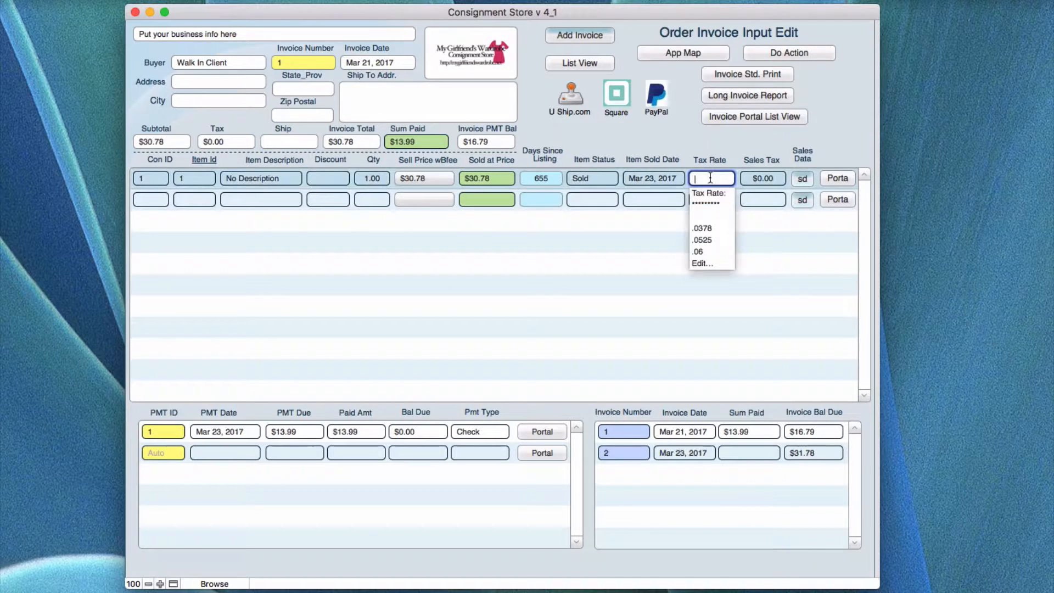
pyautogui.click(700, 264)
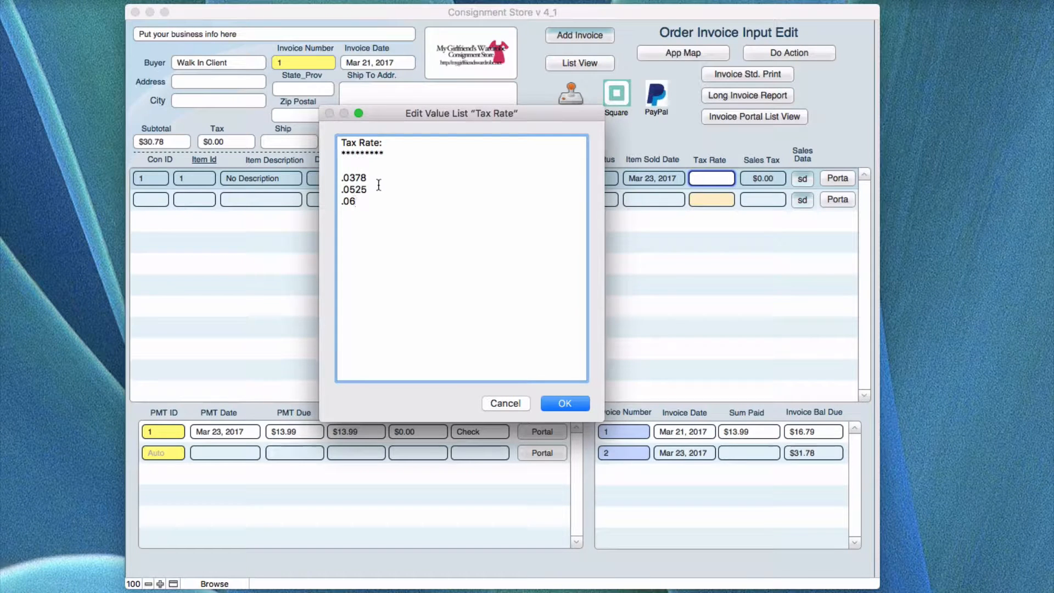
pyautogui.click(563, 405)
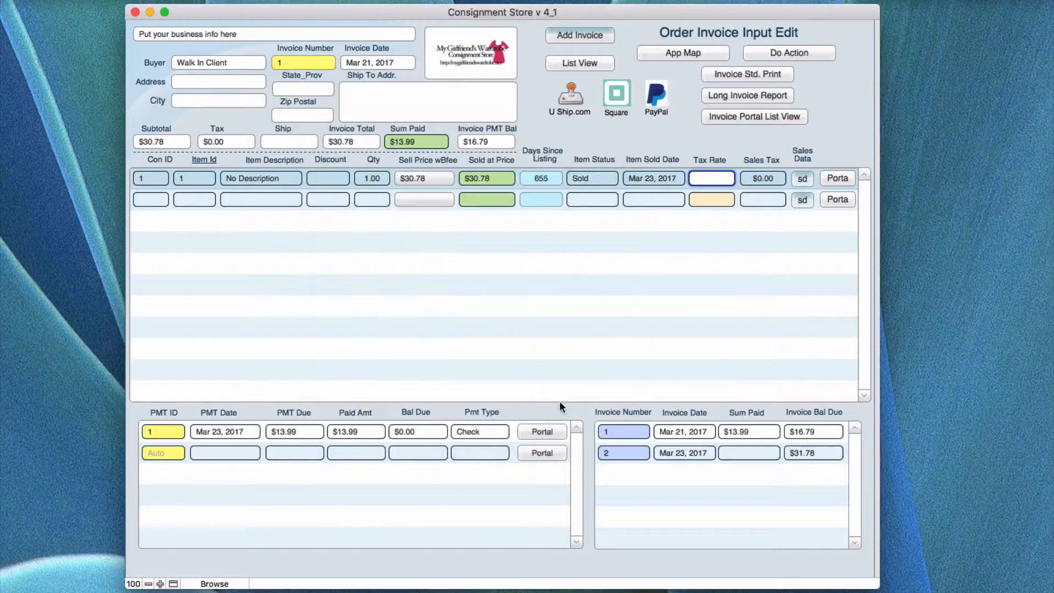
pyautogui.click(707, 153)
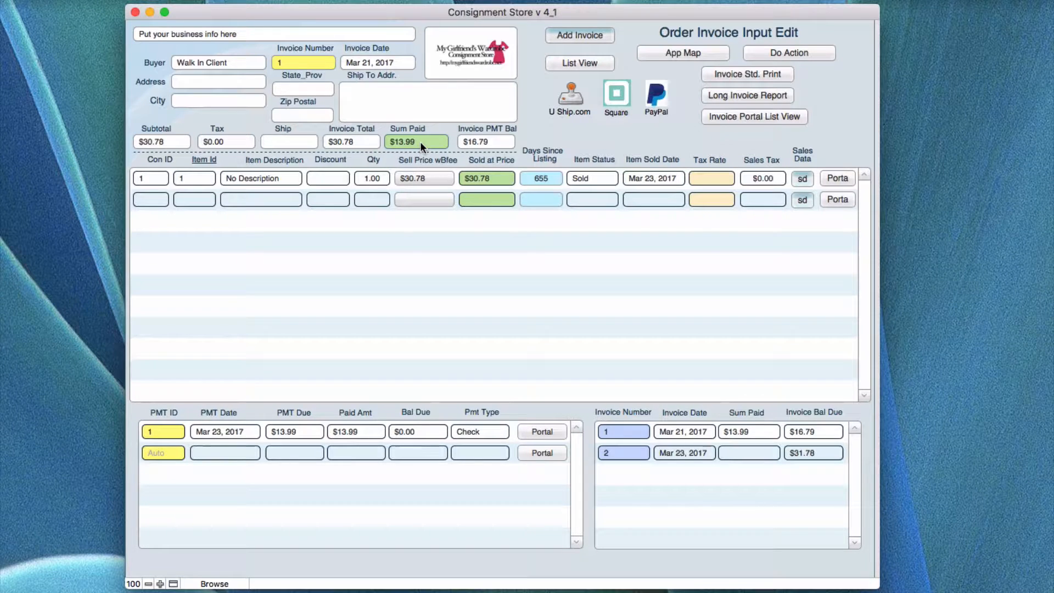
# Review the available item status choices for the first invoice line.
pyautogui.click(595, 178)
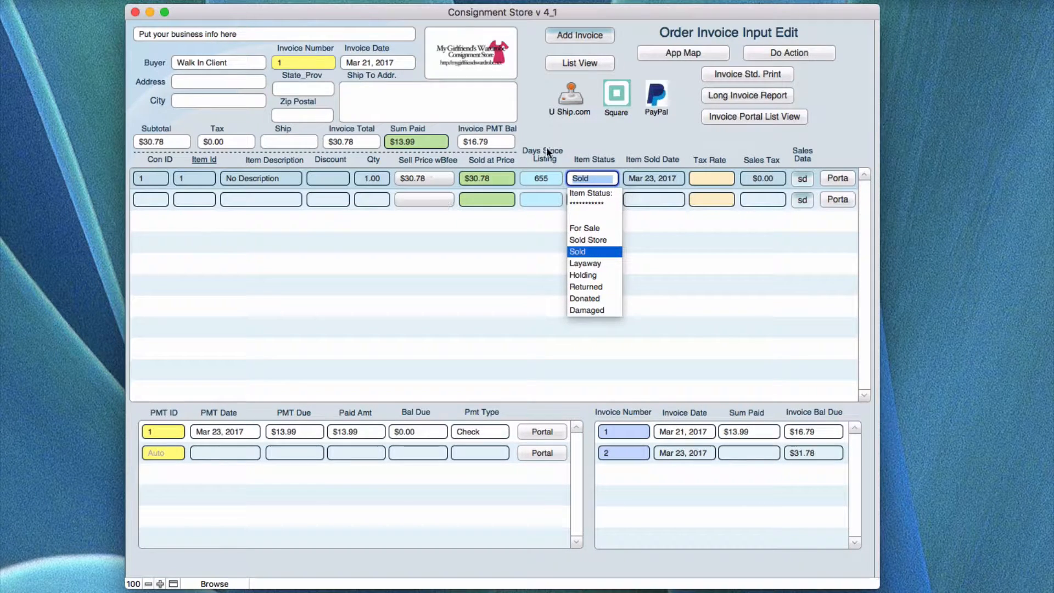
pyautogui.click(552, 127)
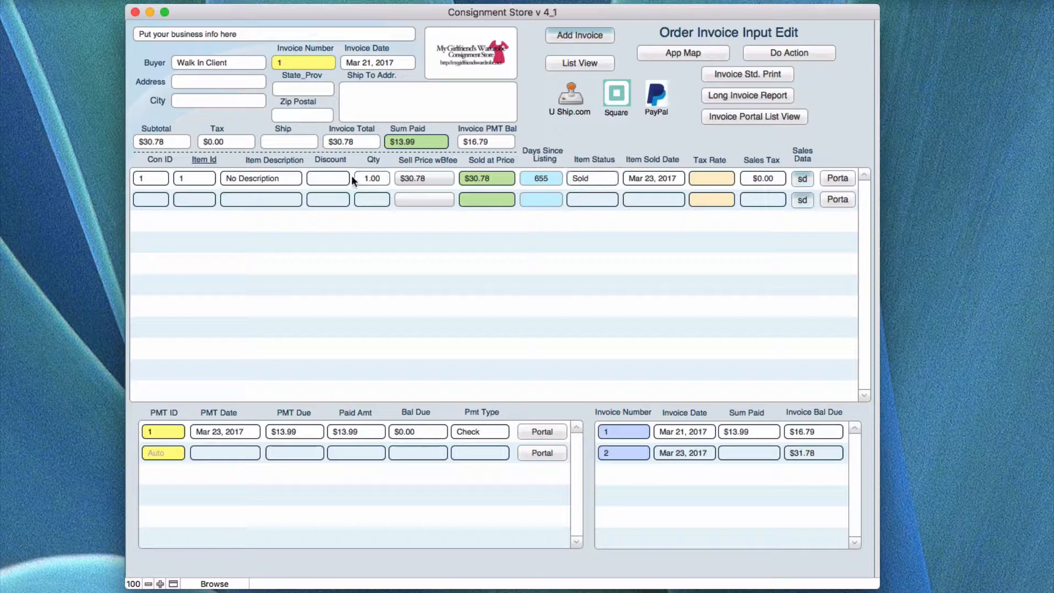
pyautogui.click(581, 178)
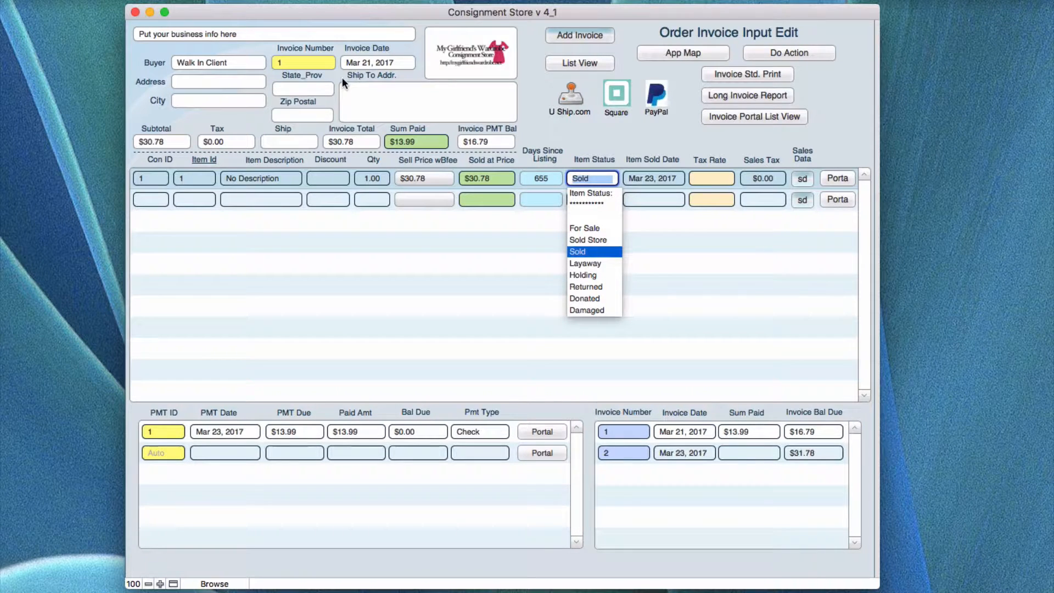
# Look through the consignor ID and item ID choices of the first invoice line.
pyautogui.click(147, 177)
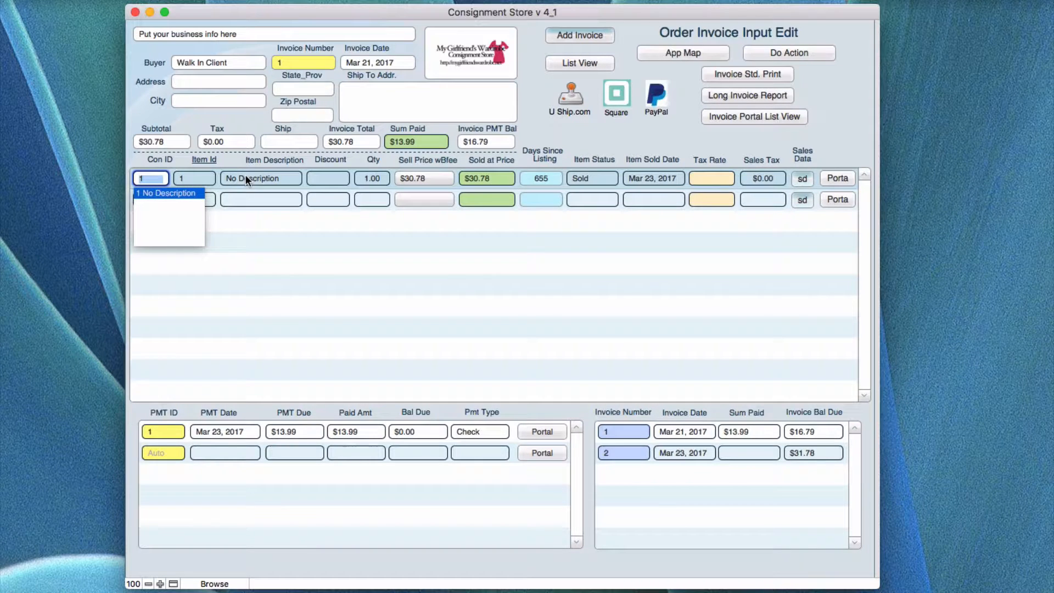
pyautogui.click(190, 179)
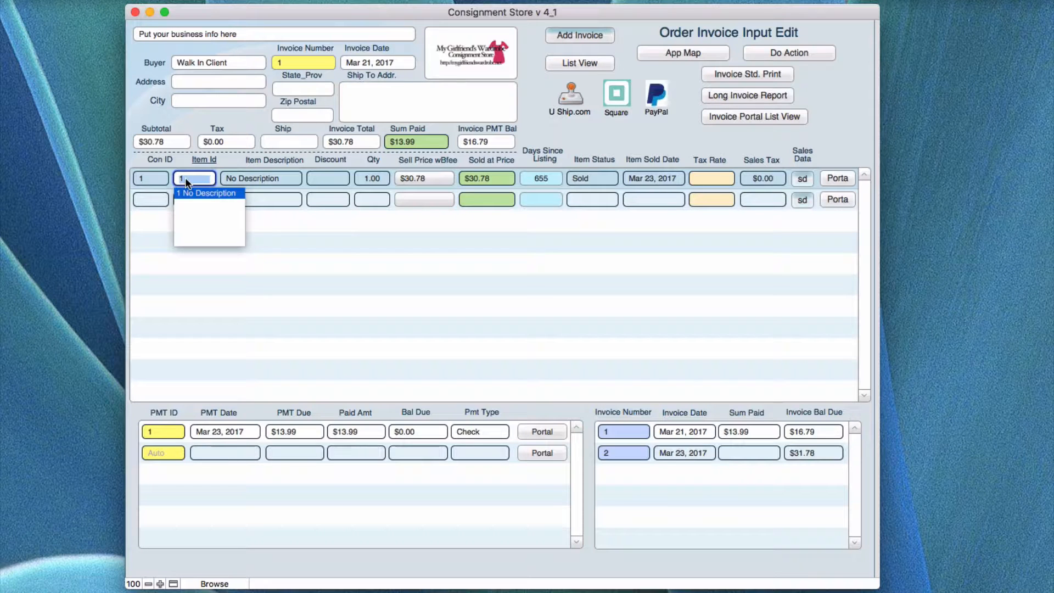
pyautogui.click(226, 157)
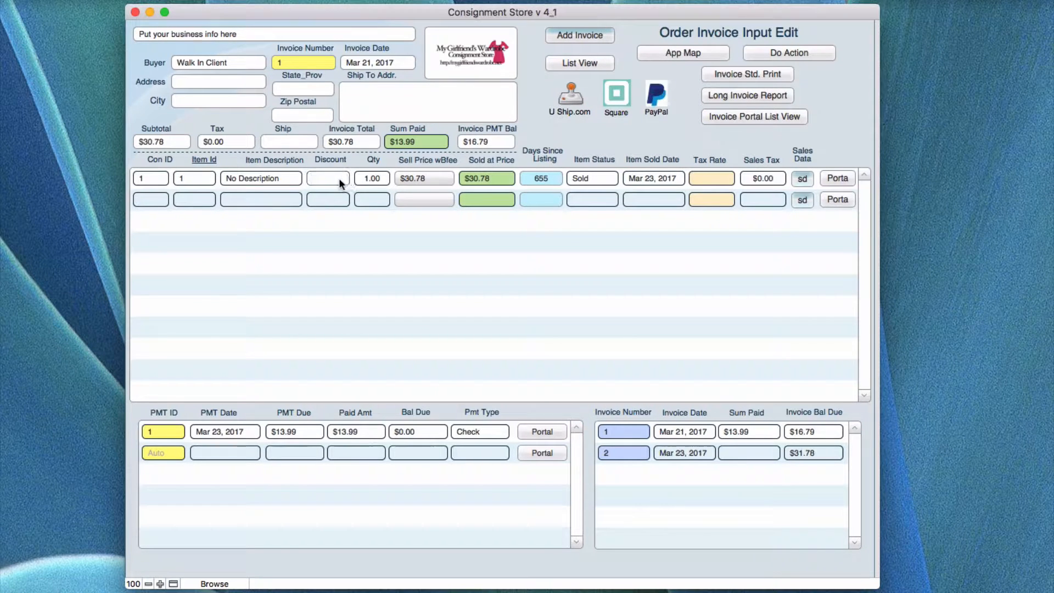
# Inspect the quantity, discount and item status fields of the first invoice line.
pyautogui.click(371, 178)
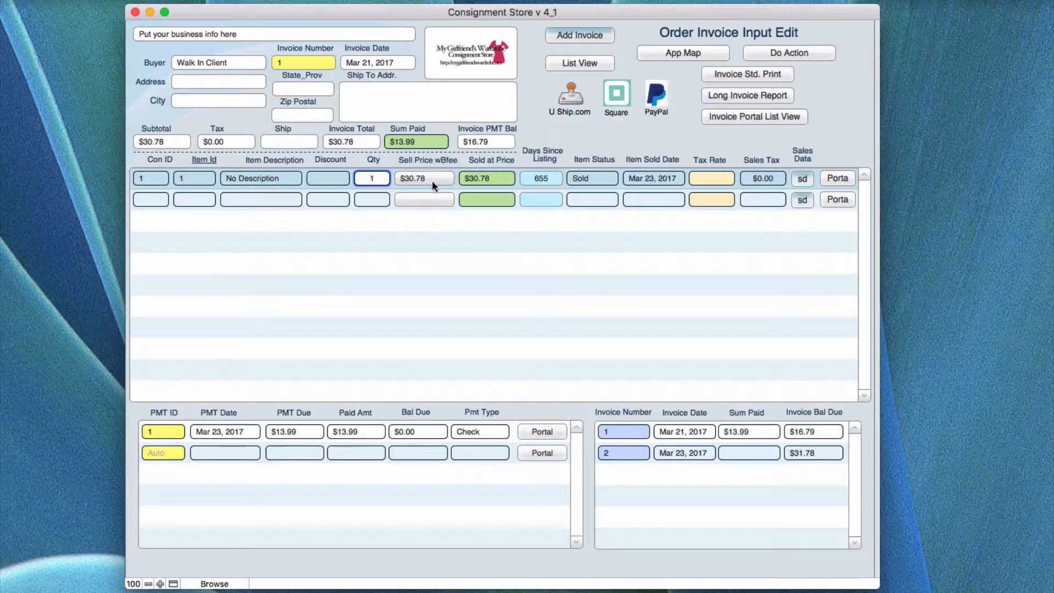
pyautogui.click(330, 178)
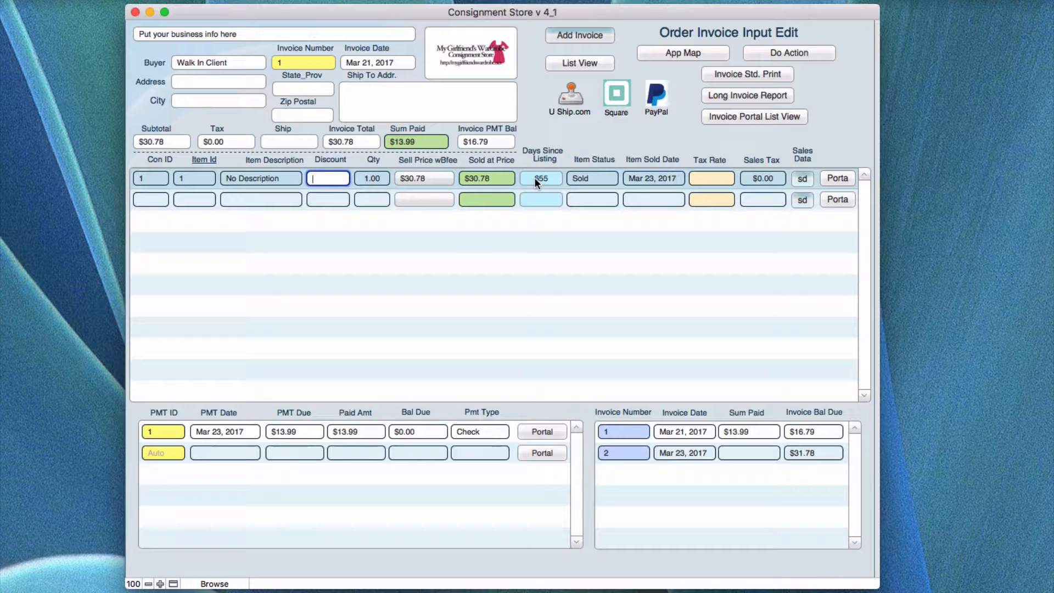
pyautogui.click(583, 178)
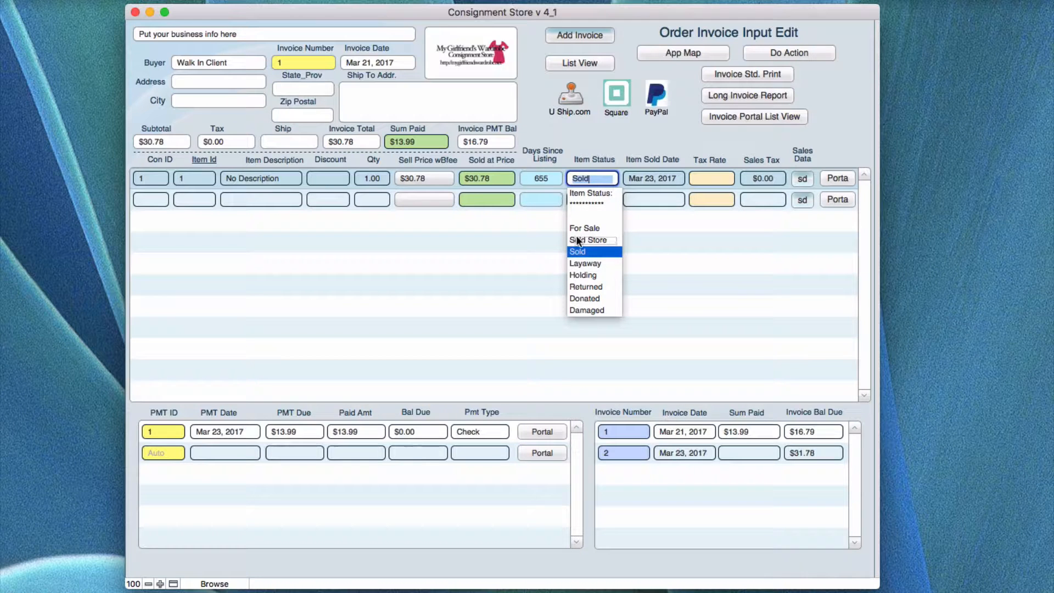
pyautogui.click(576, 147)
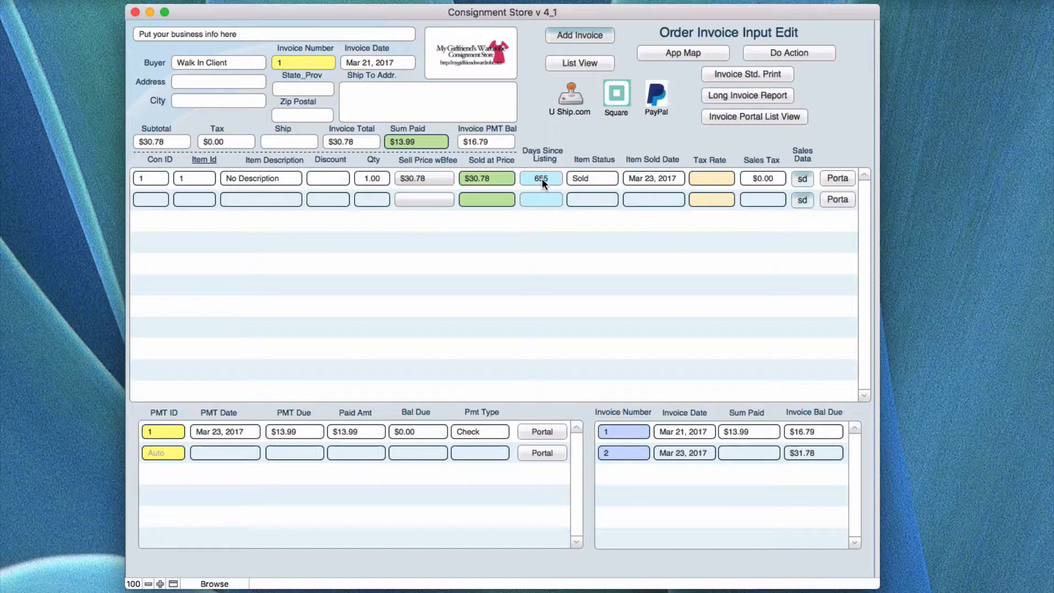
# Review the sales data of the first invoice line, including commissions, sales tax and period discounts.
pyautogui.click(799, 178)
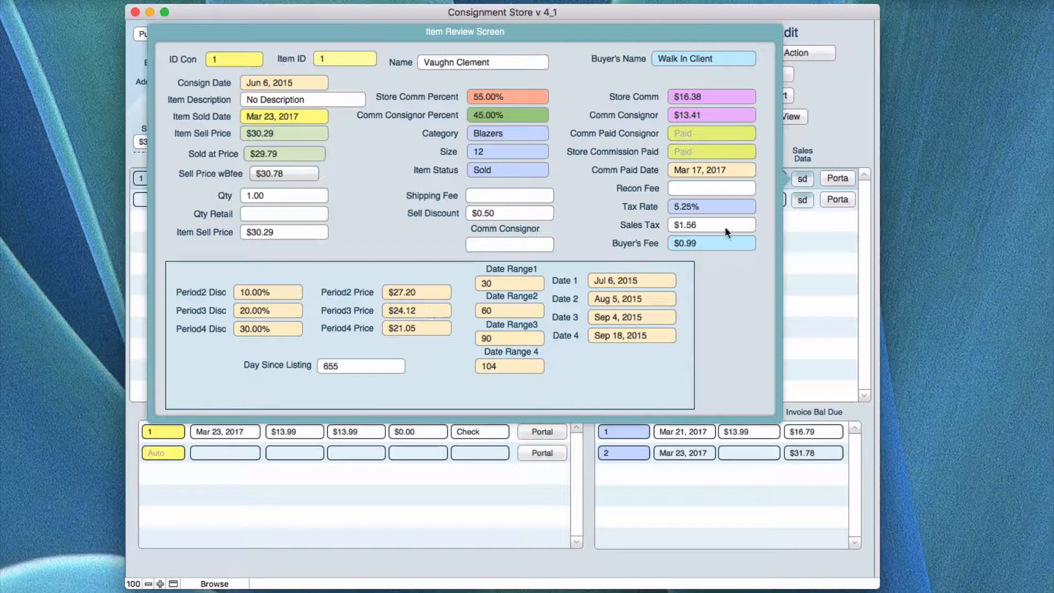
pyautogui.click(839, 139)
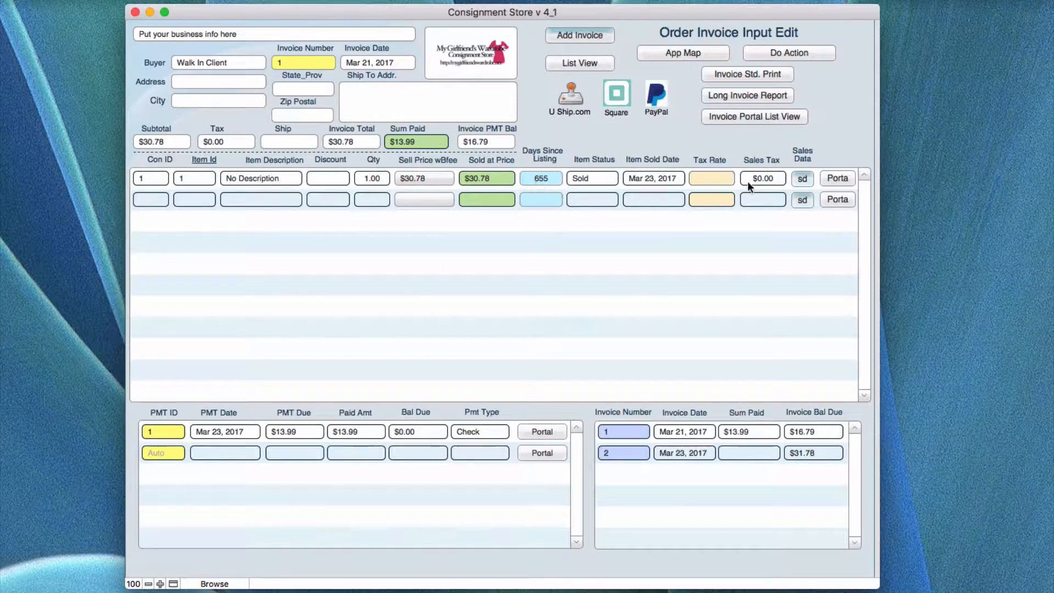
pyautogui.click(778, 183)
pyautogui.click(803, 178)
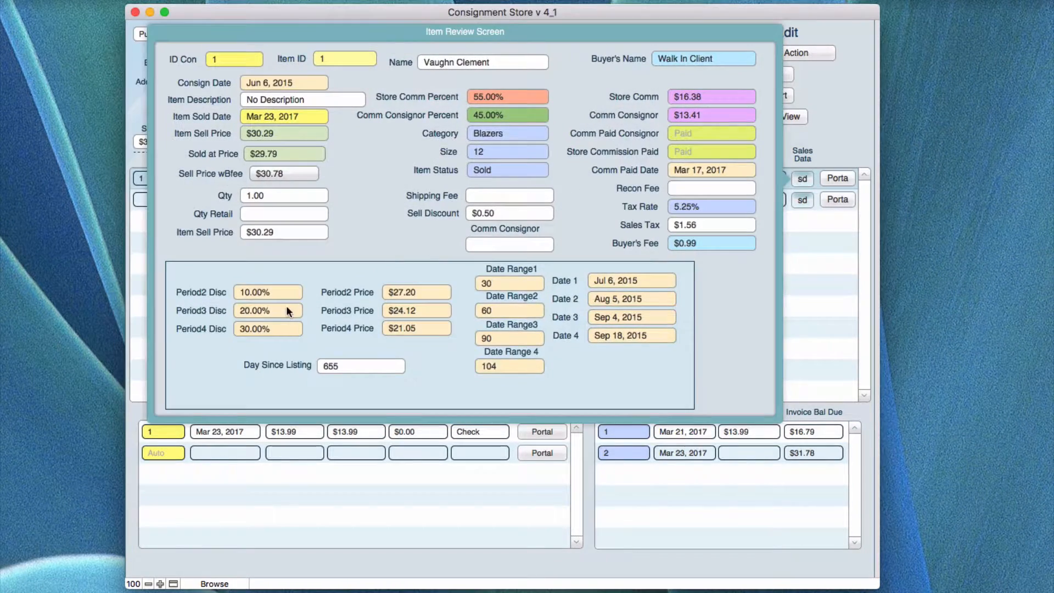
pyautogui.click(827, 141)
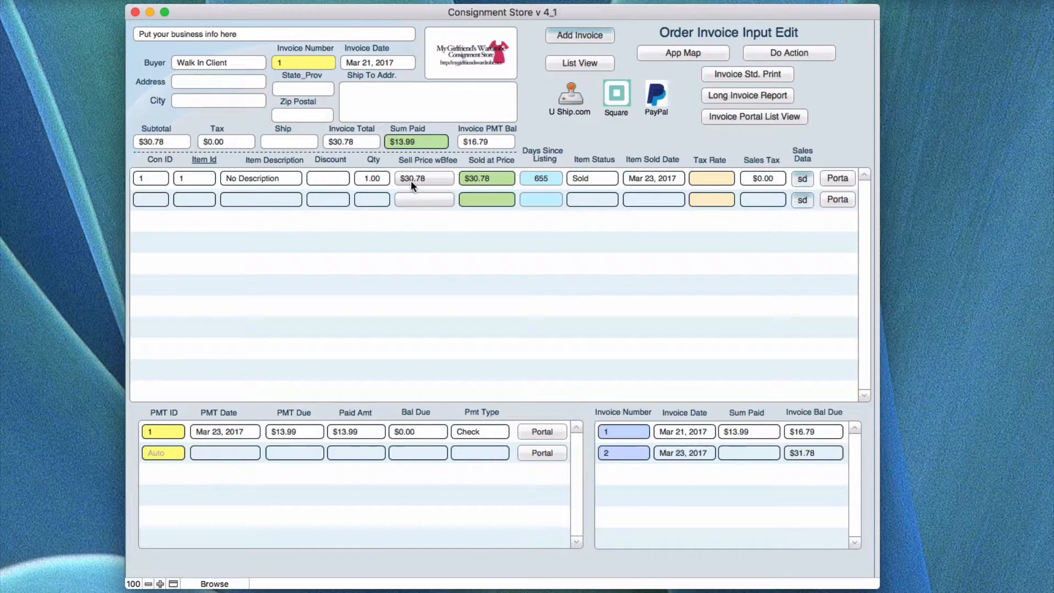
# Examine the date ranges, item status choices and buyer's fee in the first line item's sales data.
pyautogui.click(805, 180)
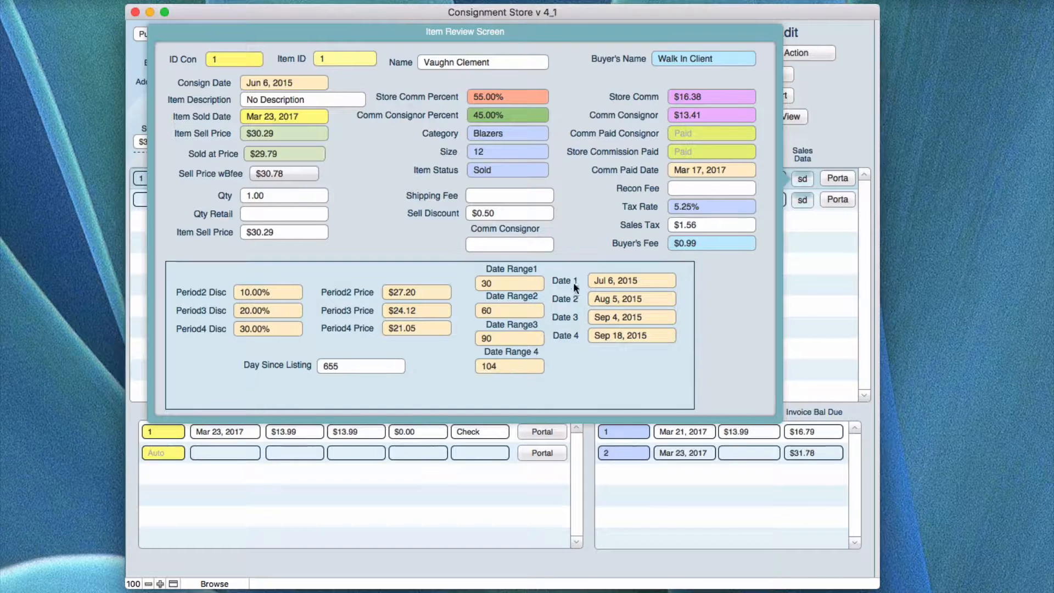
pyautogui.click(519, 170)
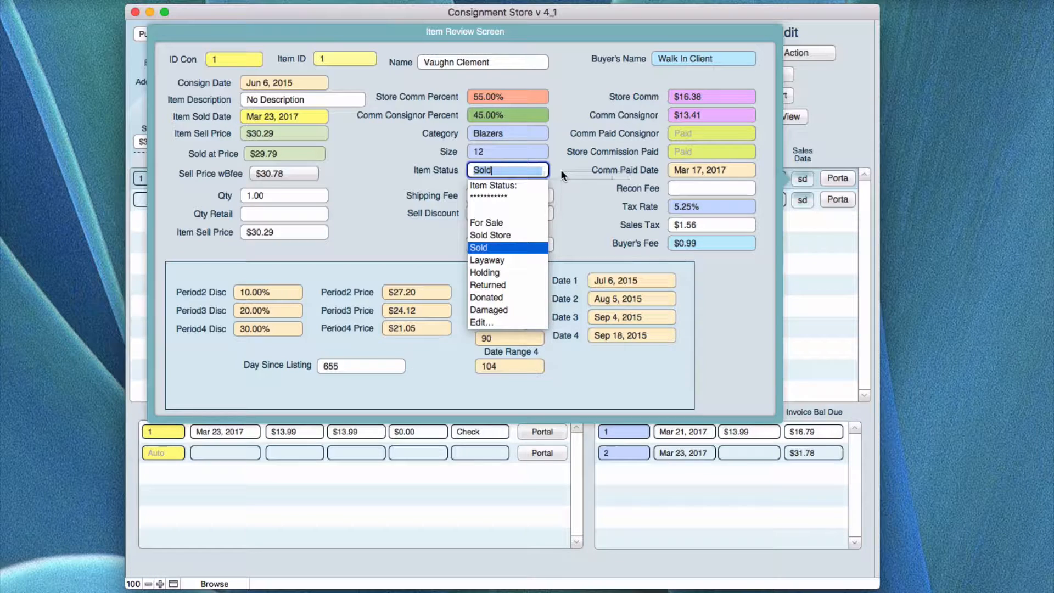
pyautogui.click(832, 139)
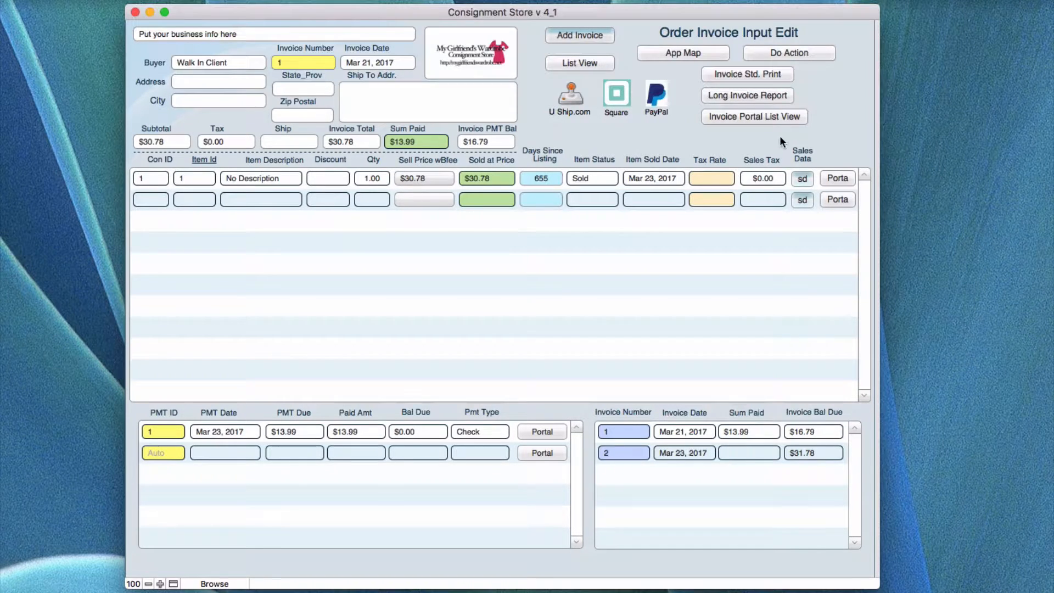
pyautogui.click(802, 179)
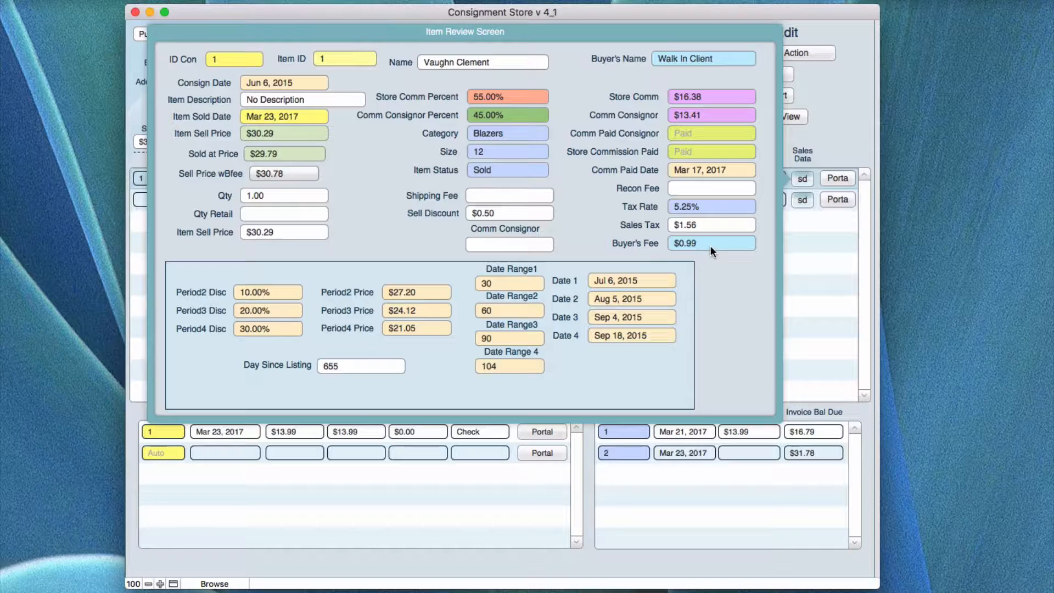
# Compare the sell price and discount fields of the first invoice line with its sales data.
pyautogui.click(822, 117)
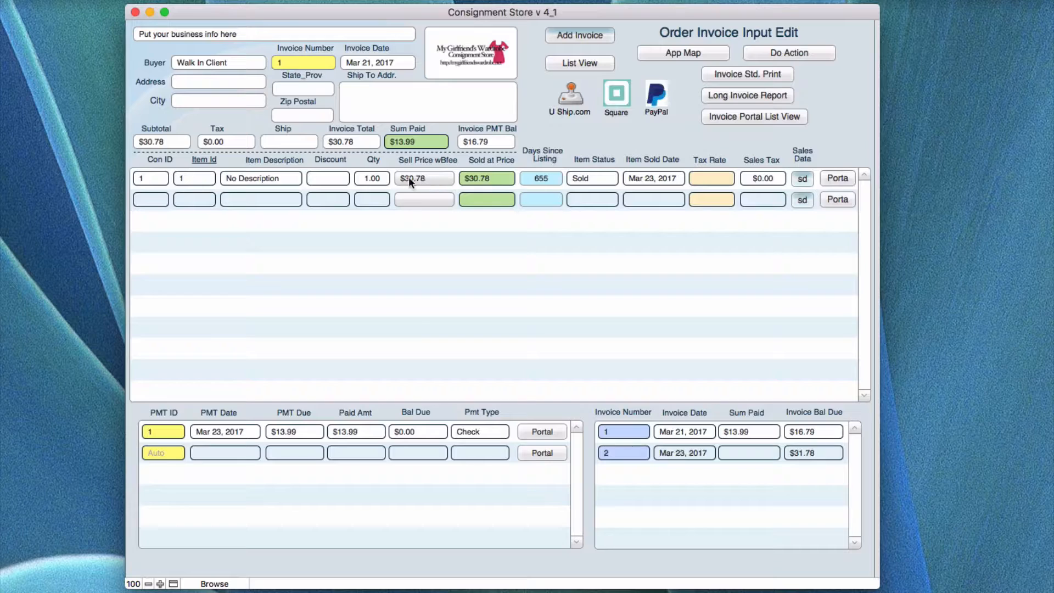
pyautogui.click(805, 179)
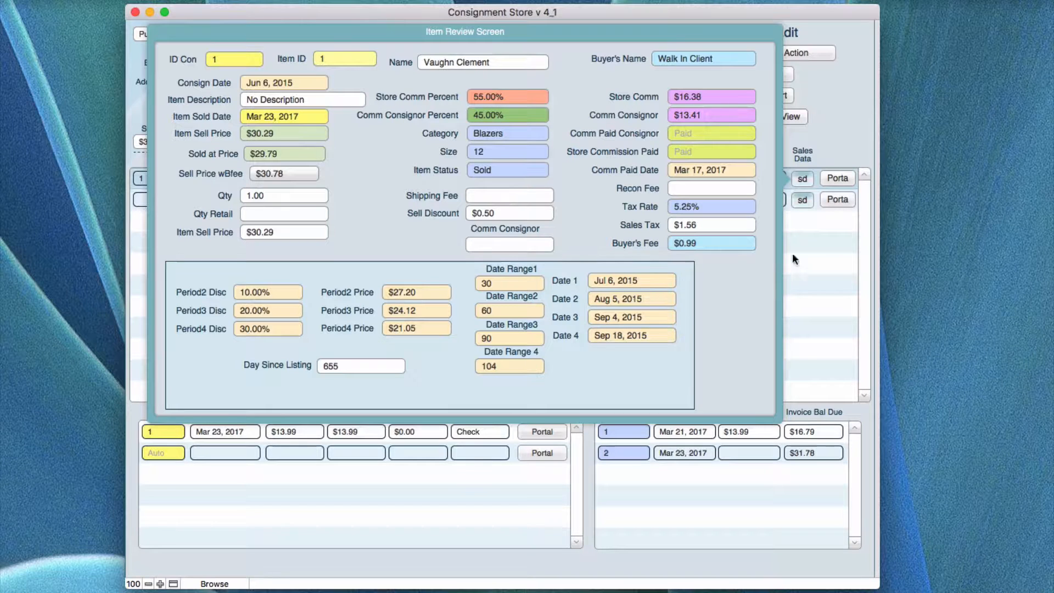
pyautogui.click(803, 178)
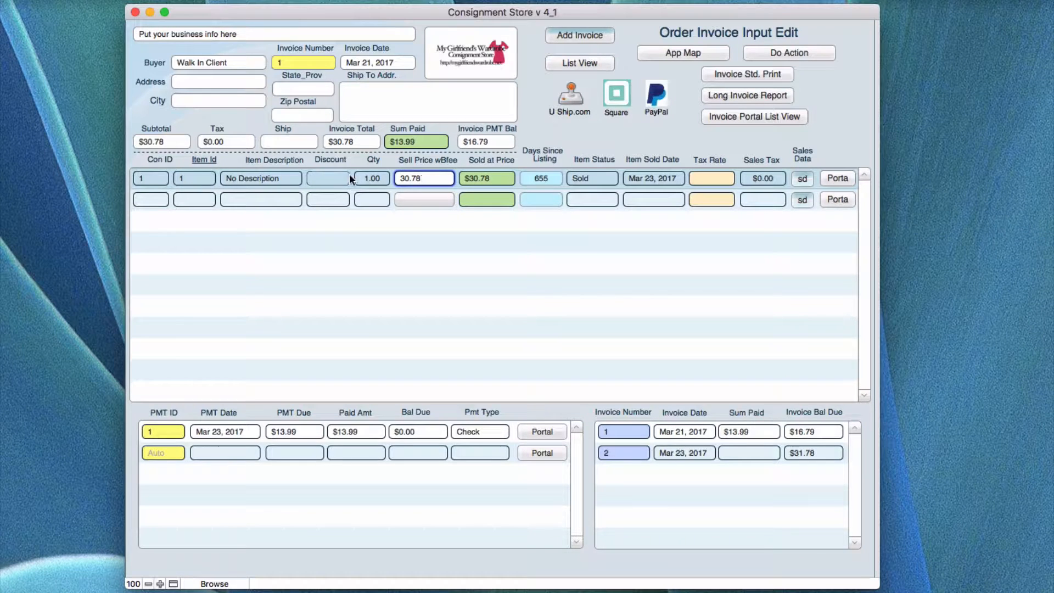
pyautogui.click(555, 135)
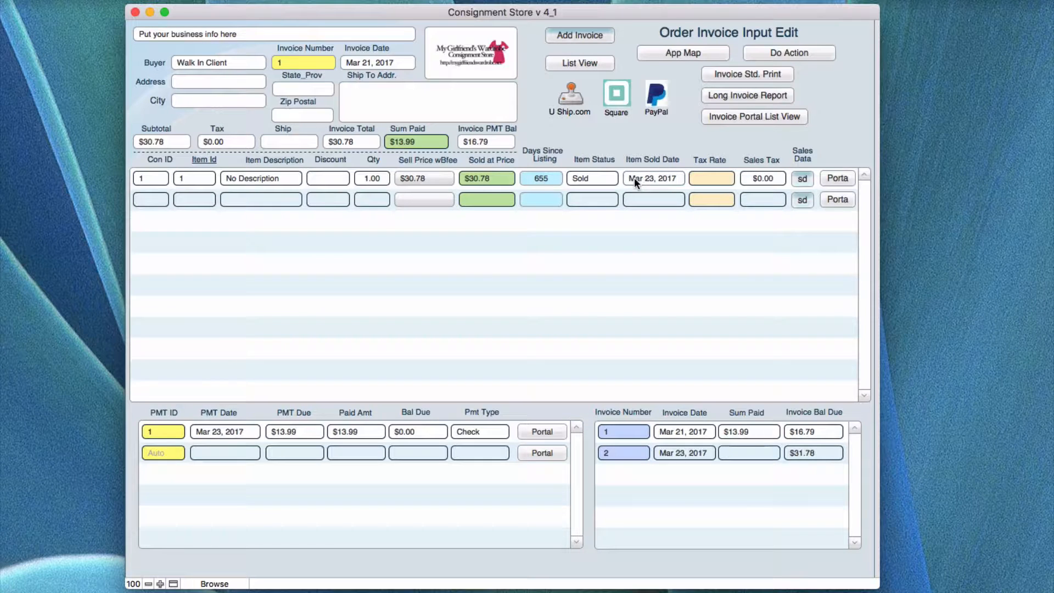
# Look through the tax rate choices of the first invoice line and check its sales data again.
pyautogui.click(708, 178)
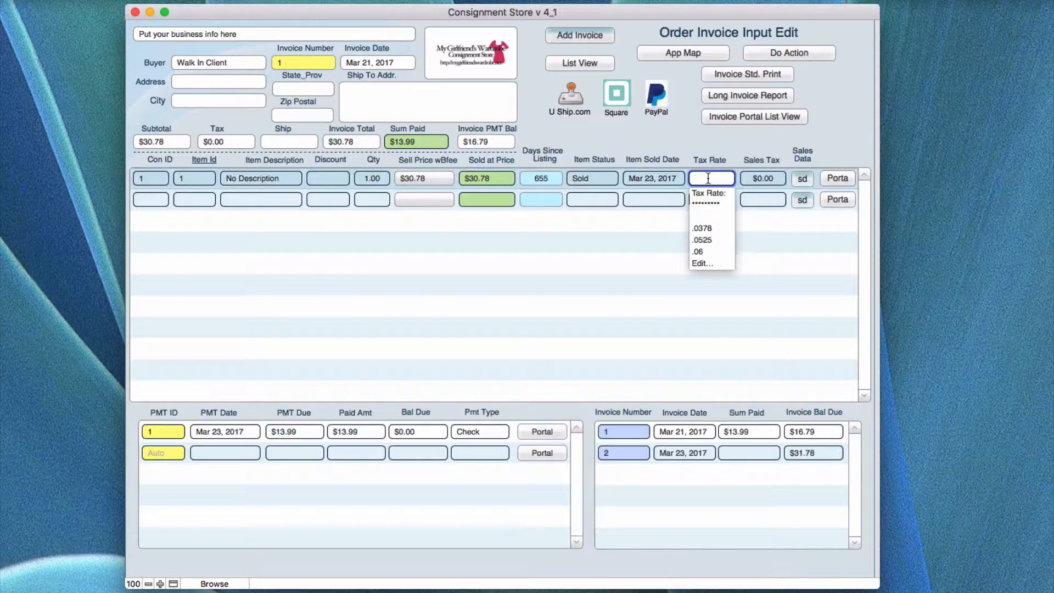
pyautogui.click(711, 153)
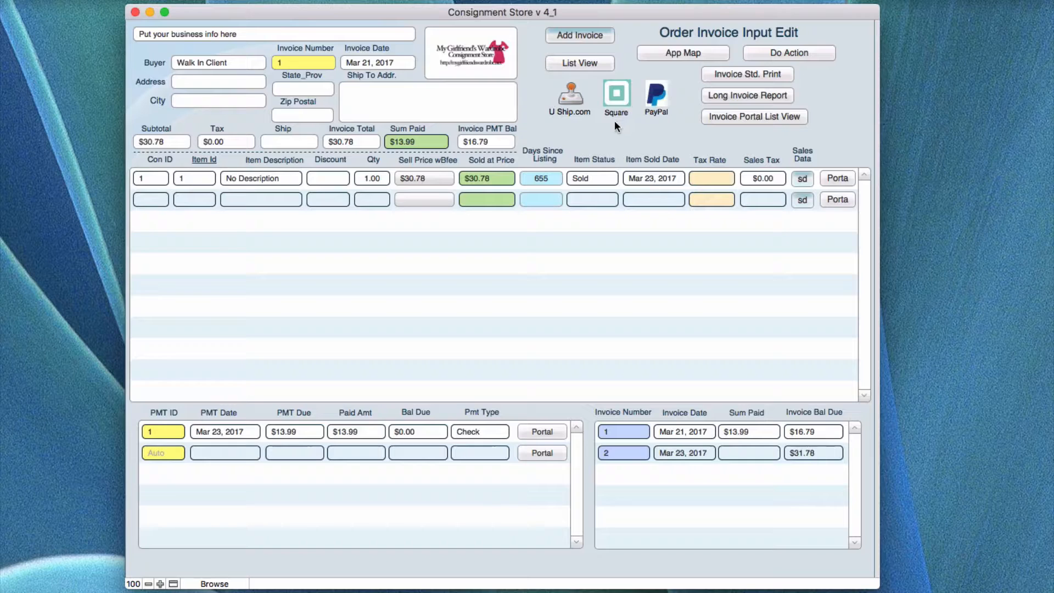
pyautogui.click(800, 179)
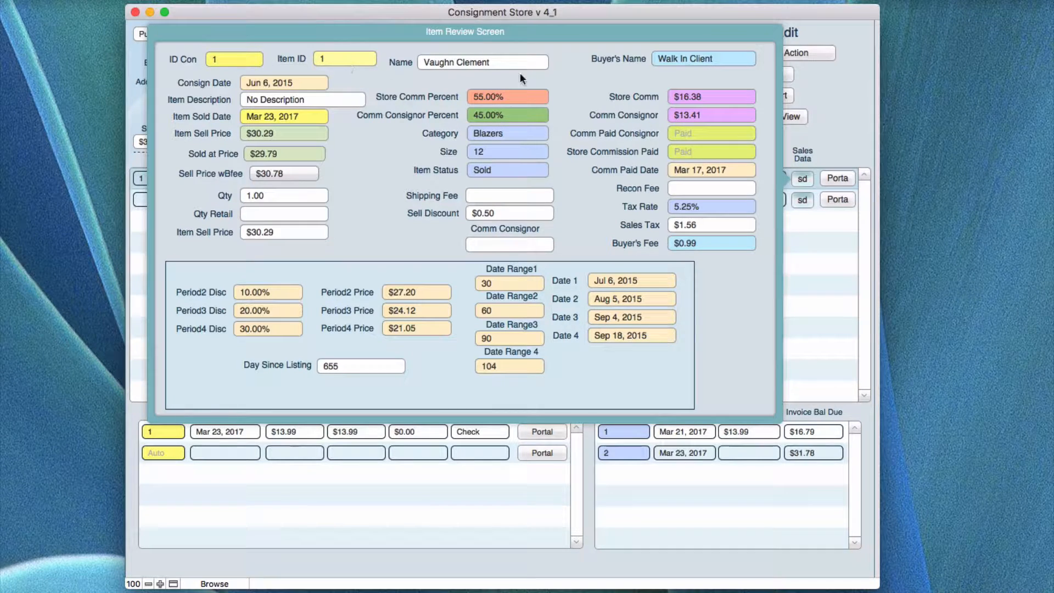
pyautogui.click(835, 98)
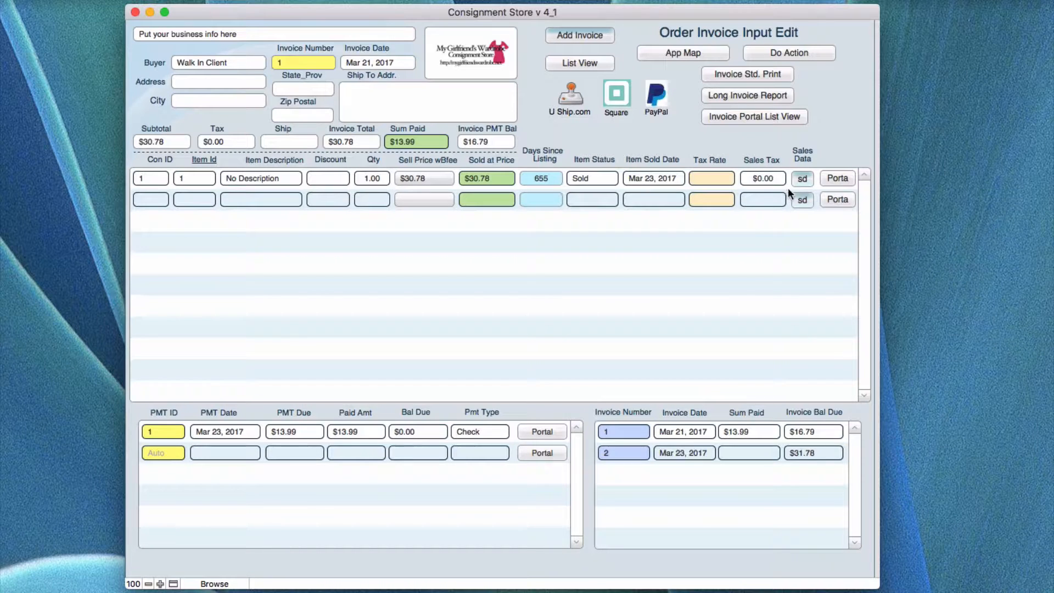
# Check the consignor choices on the empty second line, and view the first line's portal record before returning to the invoice.
pyautogui.click(153, 199)
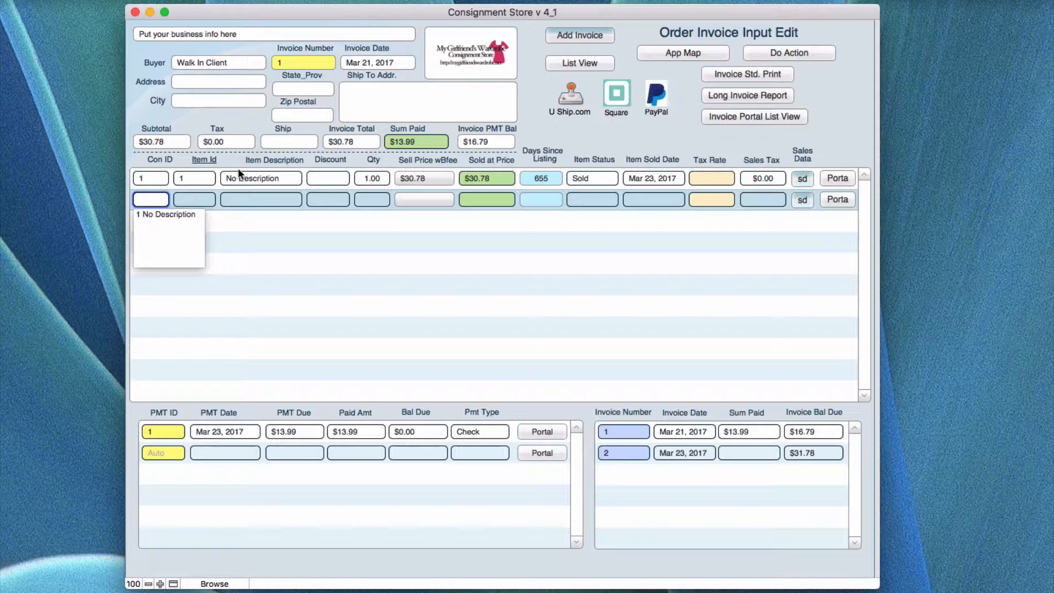
pyautogui.click(633, 147)
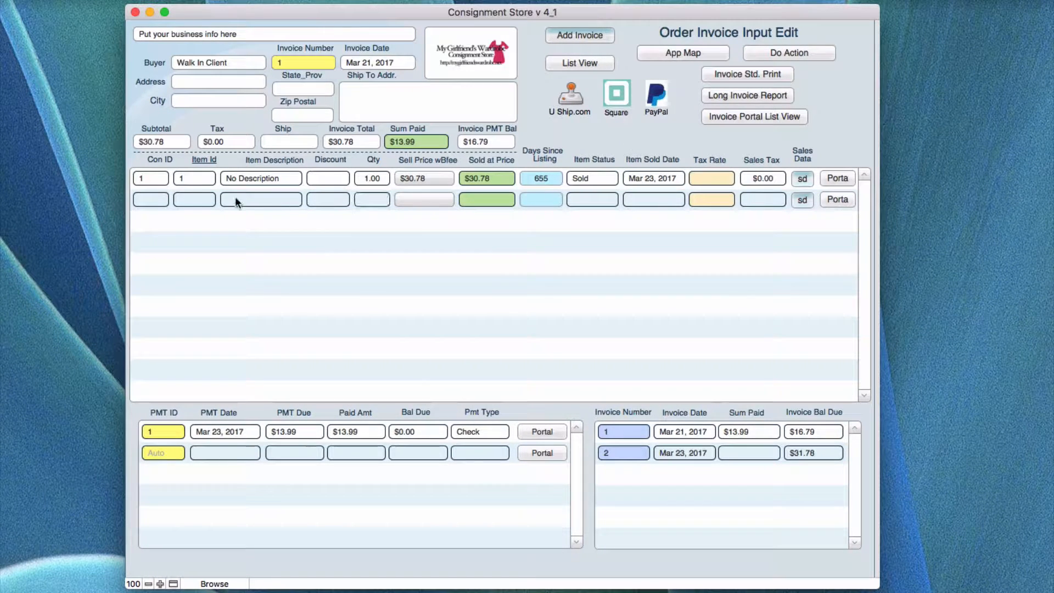
pyautogui.click(829, 199)
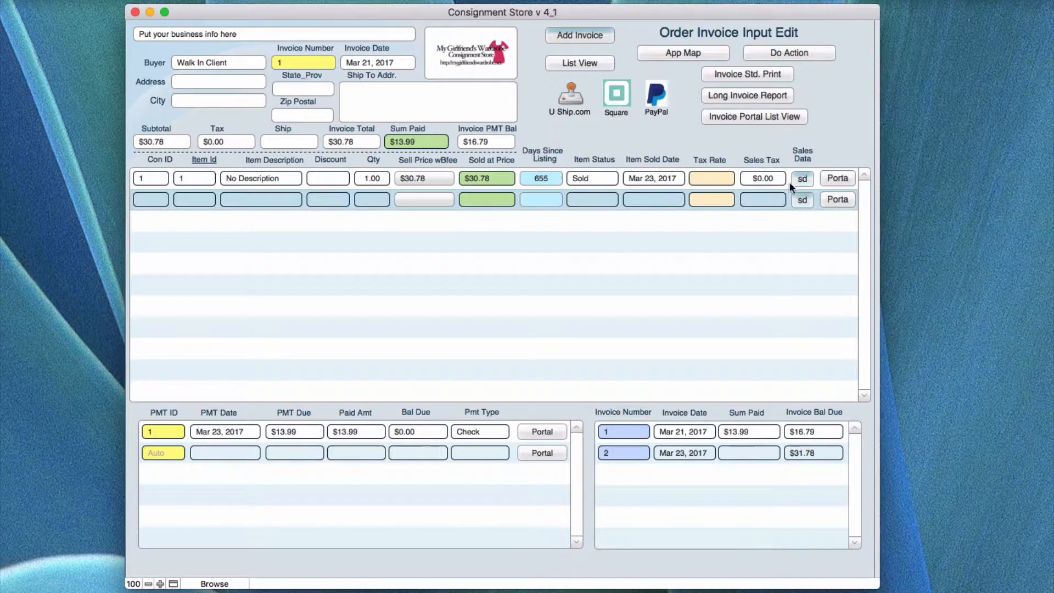
pyautogui.click(828, 178)
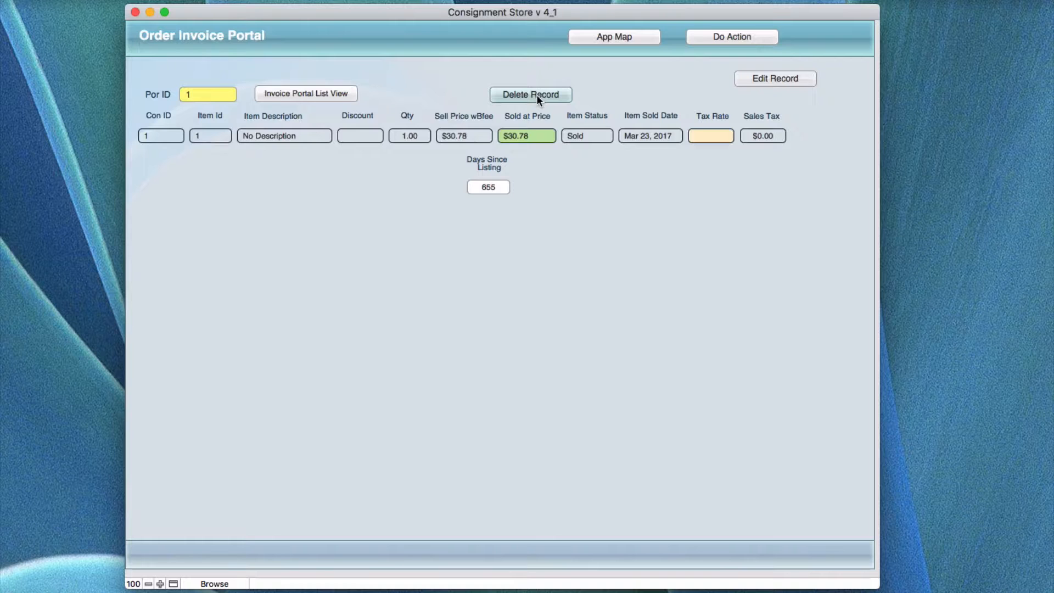
pyautogui.click(749, 76)
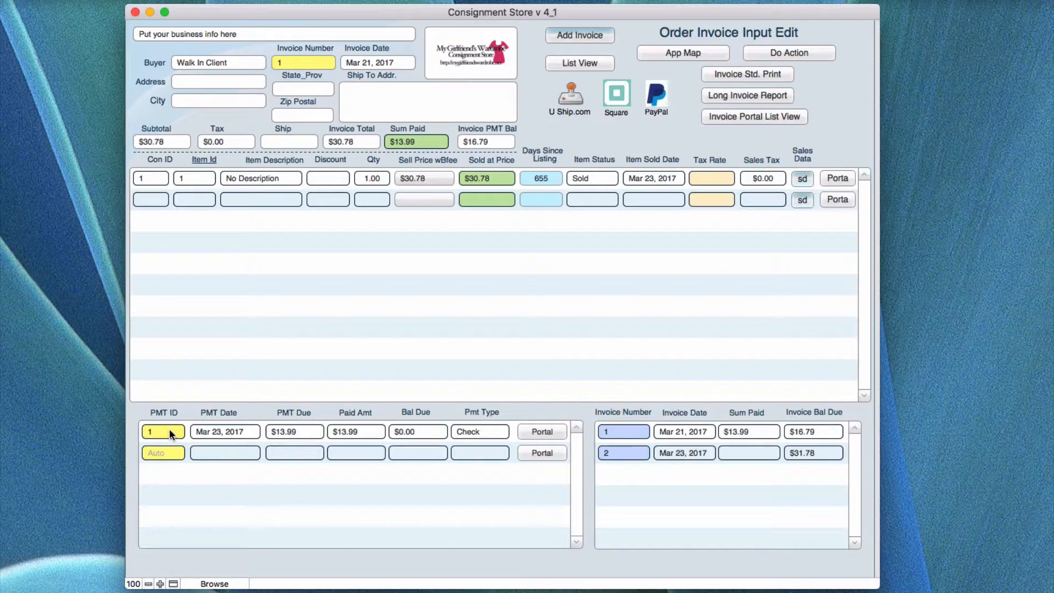
# Examine the payment ID and payment date fields of the invoice's first payment.
pyautogui.click(183, 432)
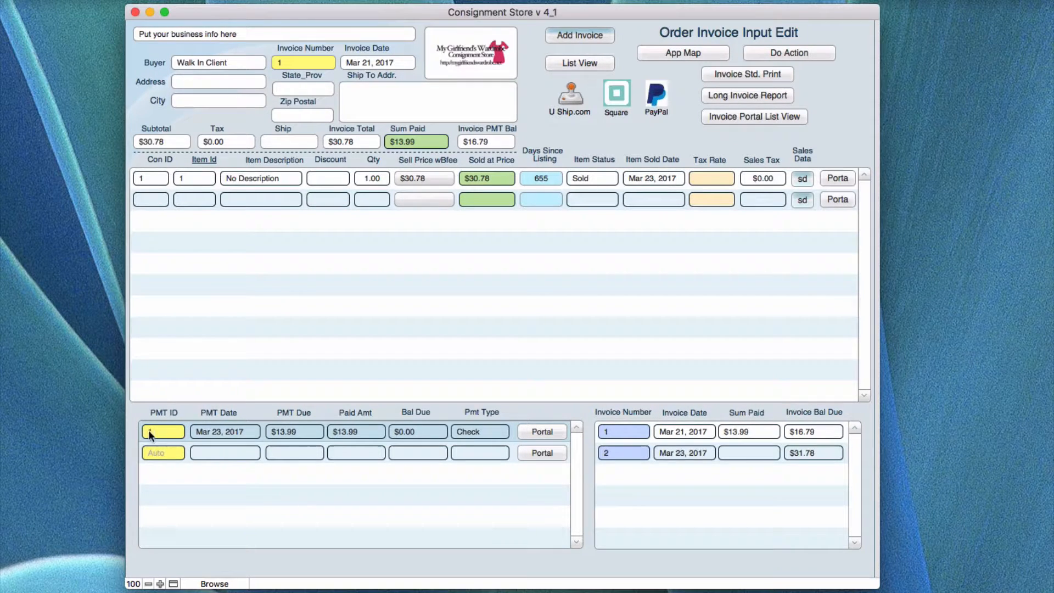
pyautogui.click(219, 433)
pyautogui.click(251, 386)
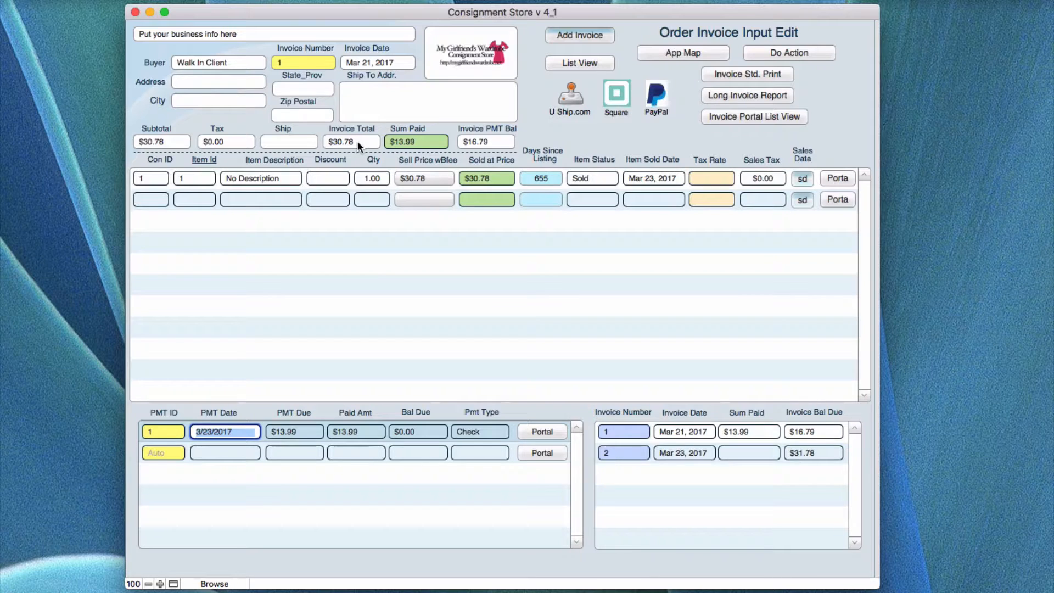
# Set the payment due of the invoice's first payment to 30.78.
pyautogui.click(284, 433)
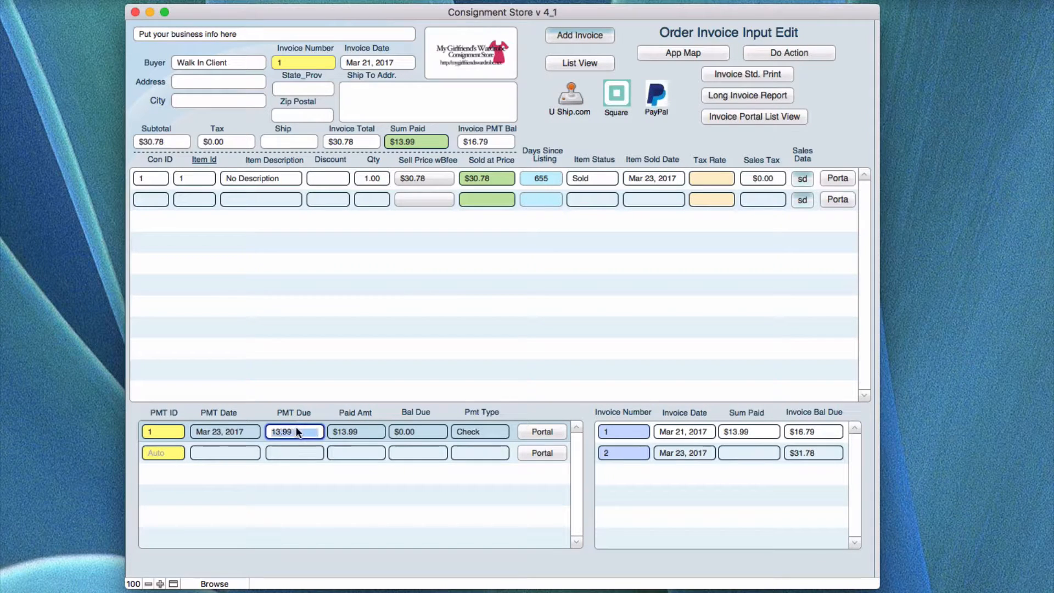
pyautogui.moveTo(297, 427); pyautogui.dragTo(254, 429)
pyautogui.write('30.78')
pyautogui.click(336, 378)
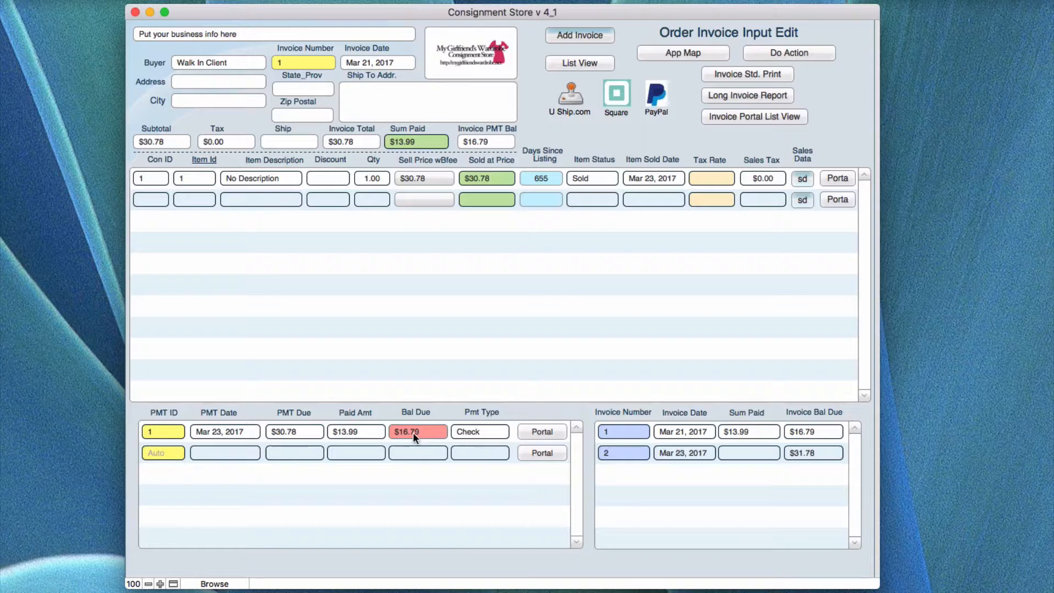
# Review the first payment's paid amount and payment type choices, including the editable payment type value list, leaving the list unedited.
pyautogui.click(344, 430)
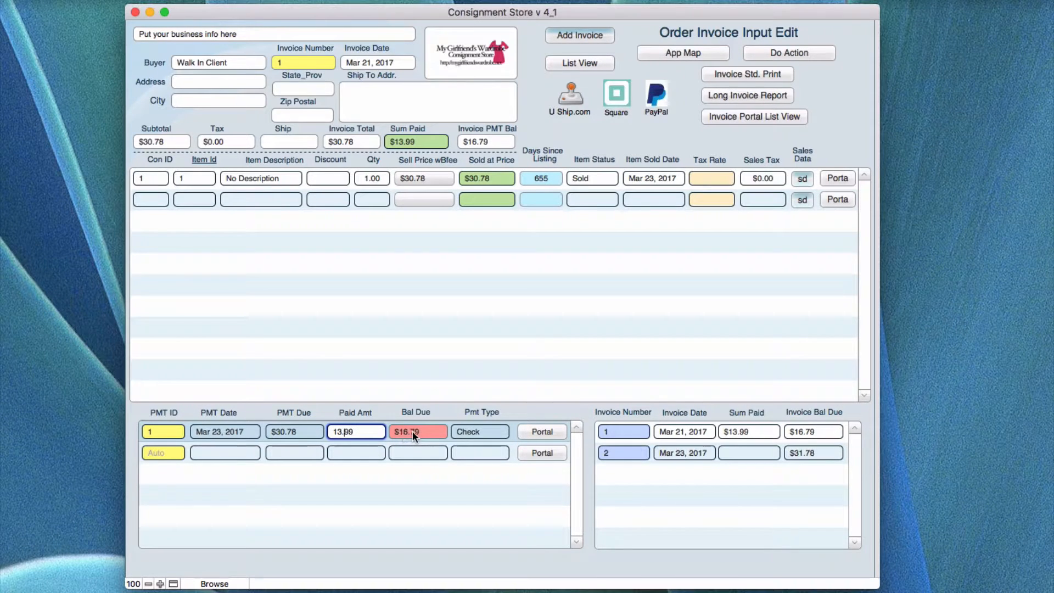
pyautogui.click(470, 432)
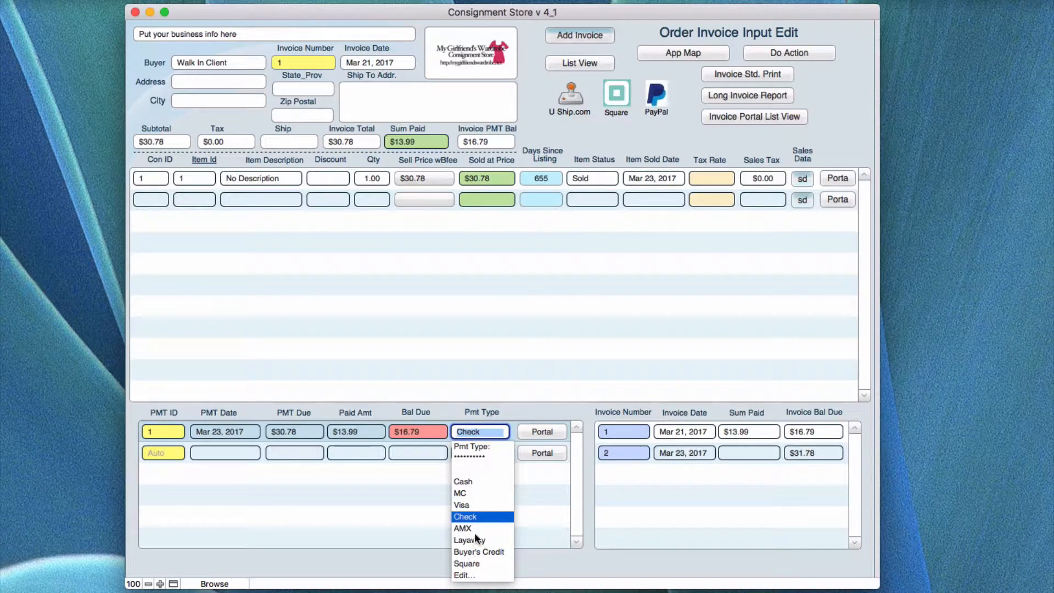
pyautogui.click(463, 577)
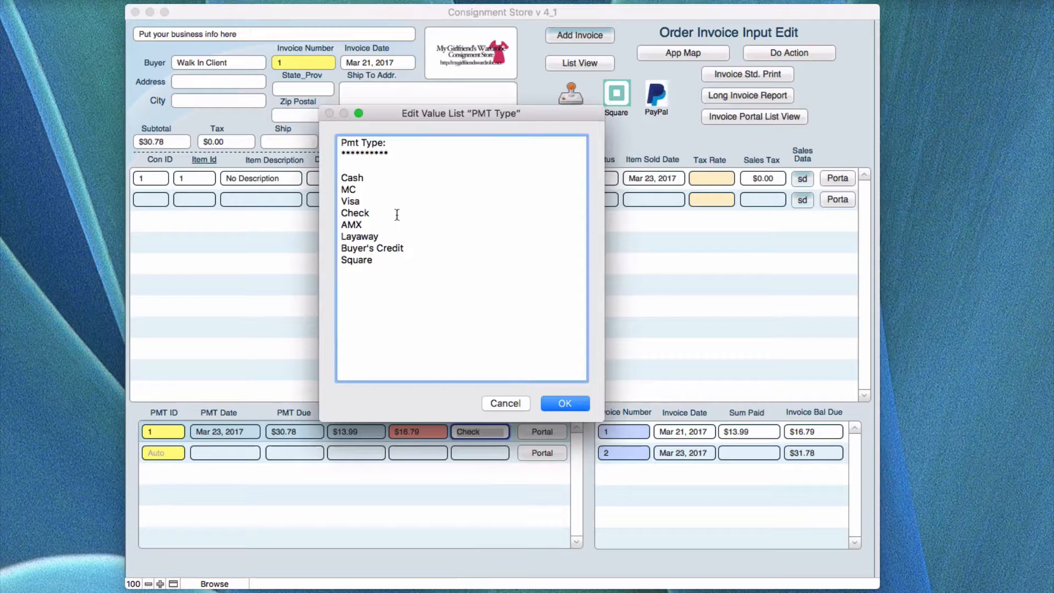
pyautogui.click(508, 404)
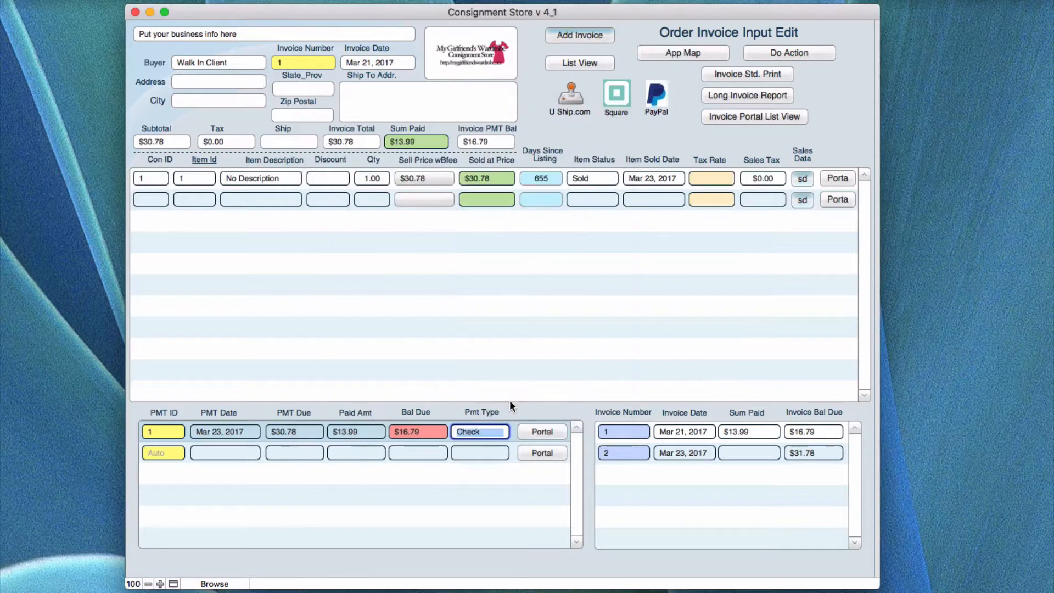
pyautogui.click(515, 413)
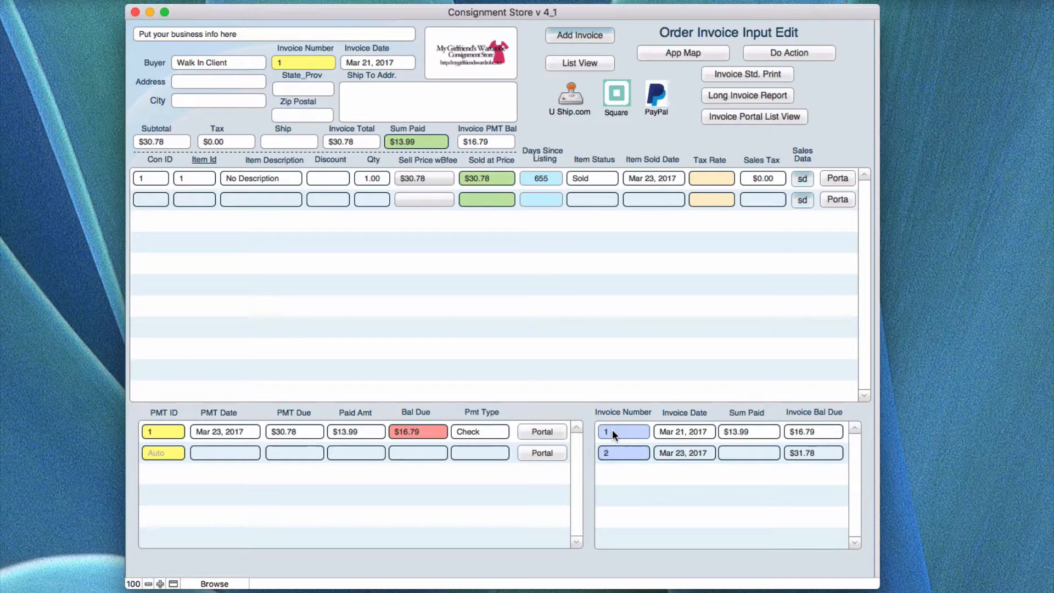
# Review all invoices in the invoice list view, and reopen invoice 1 for editing.
pyautogui.click(617, 452)
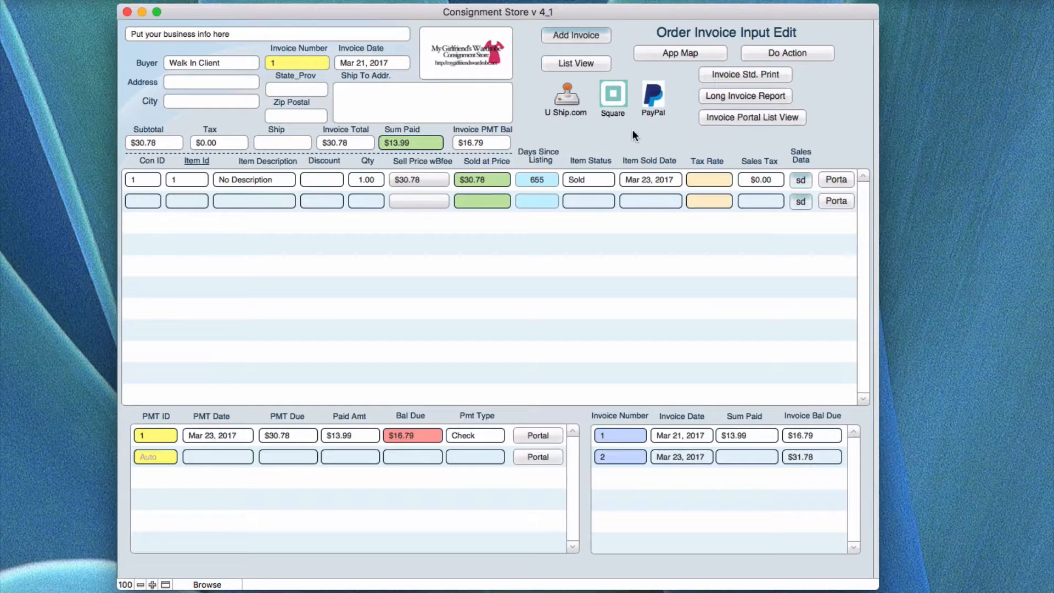
pyautogui.click(568, 64)
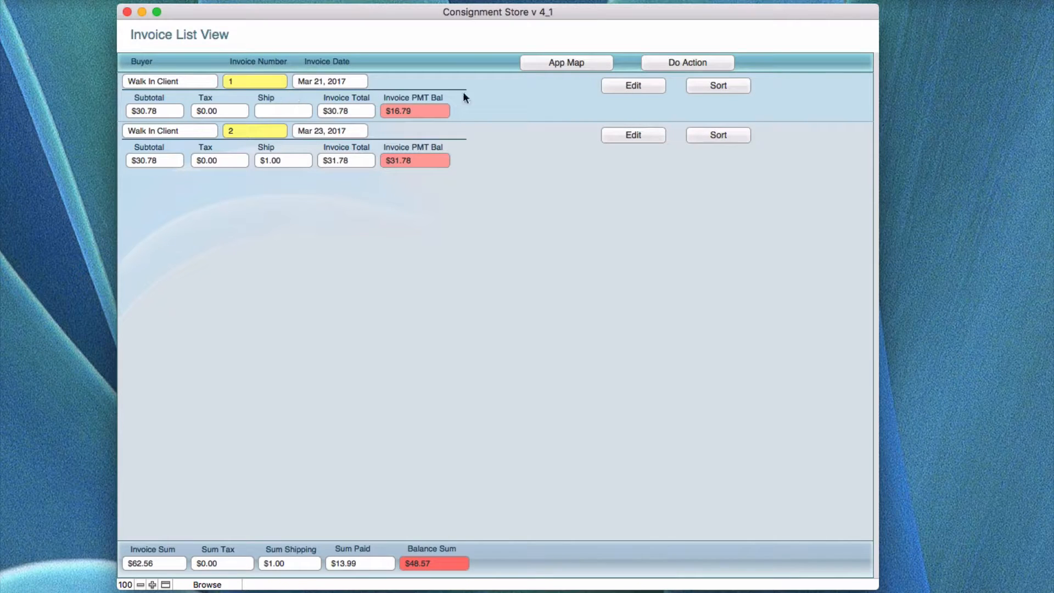
pyautogui.click(635, 86)
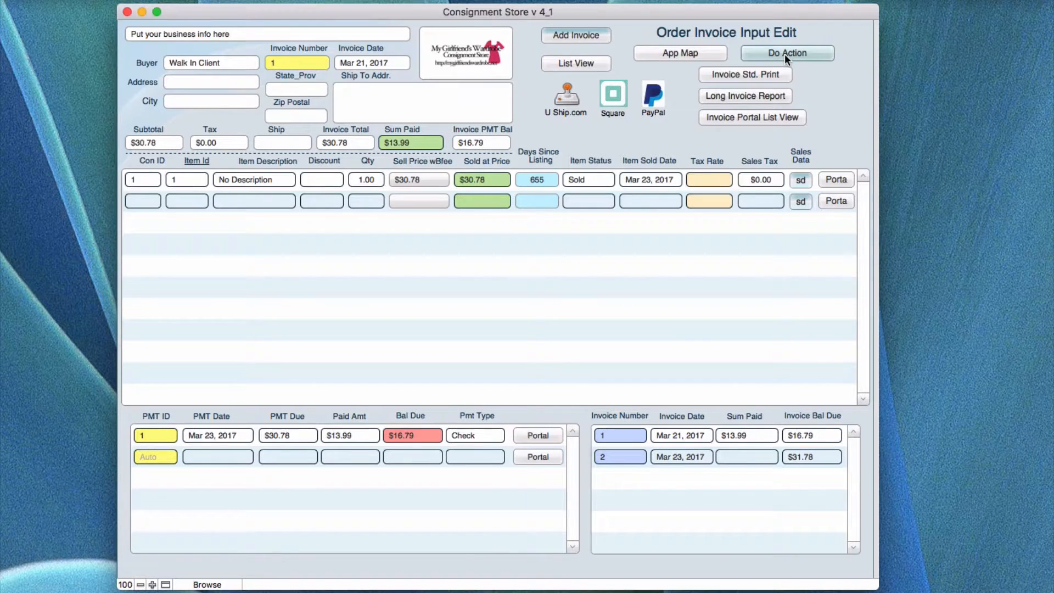
# View invoice 1 in its standard print layout with its payments window, and return to the invoice entry form.
pyautogui.click(734, 71)
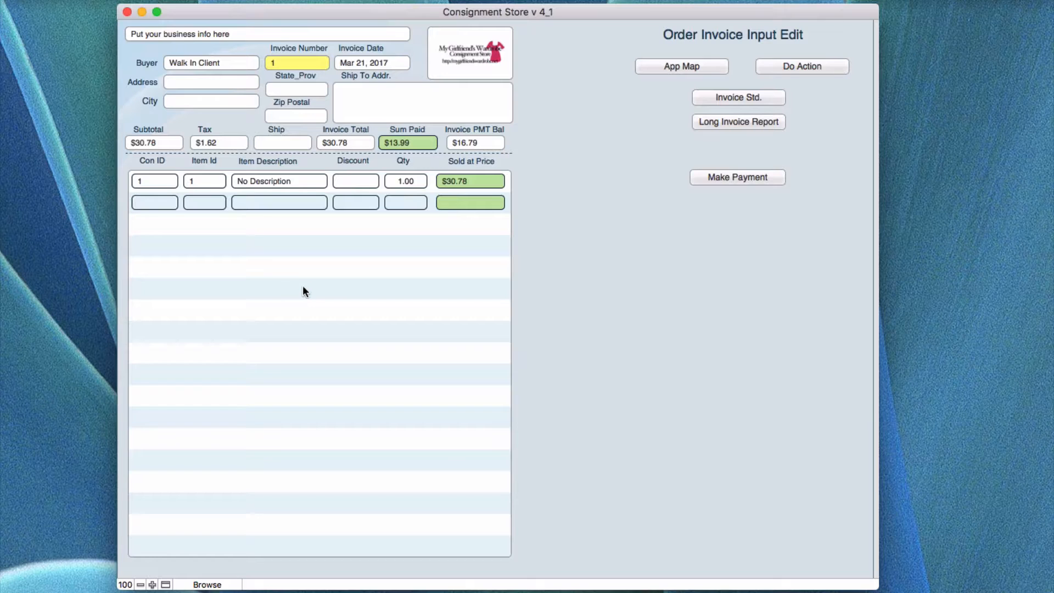
pyautogui.click(744, 180)
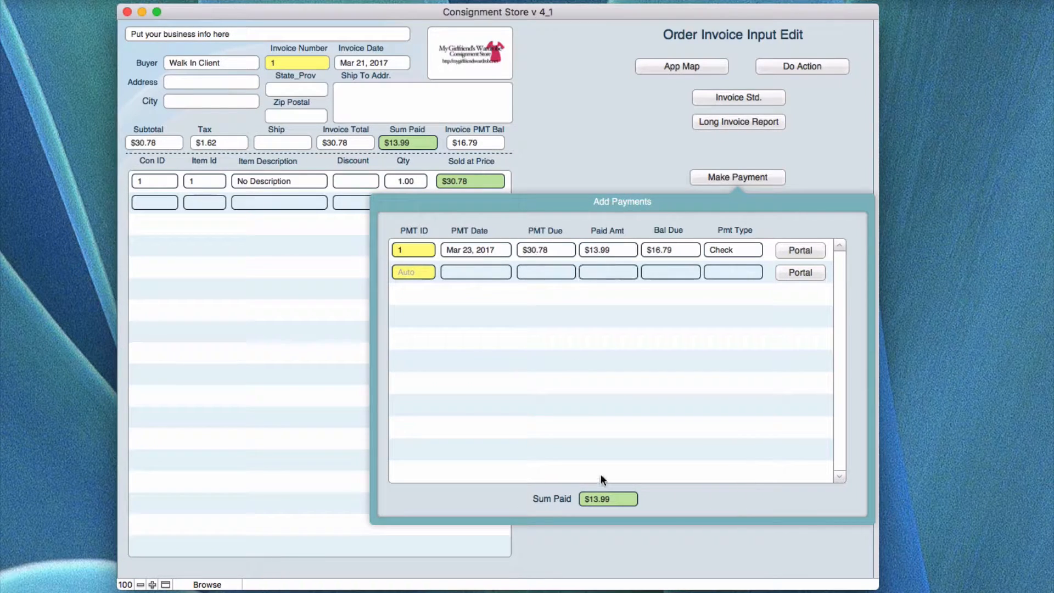
pyautogui.click(628, 166)
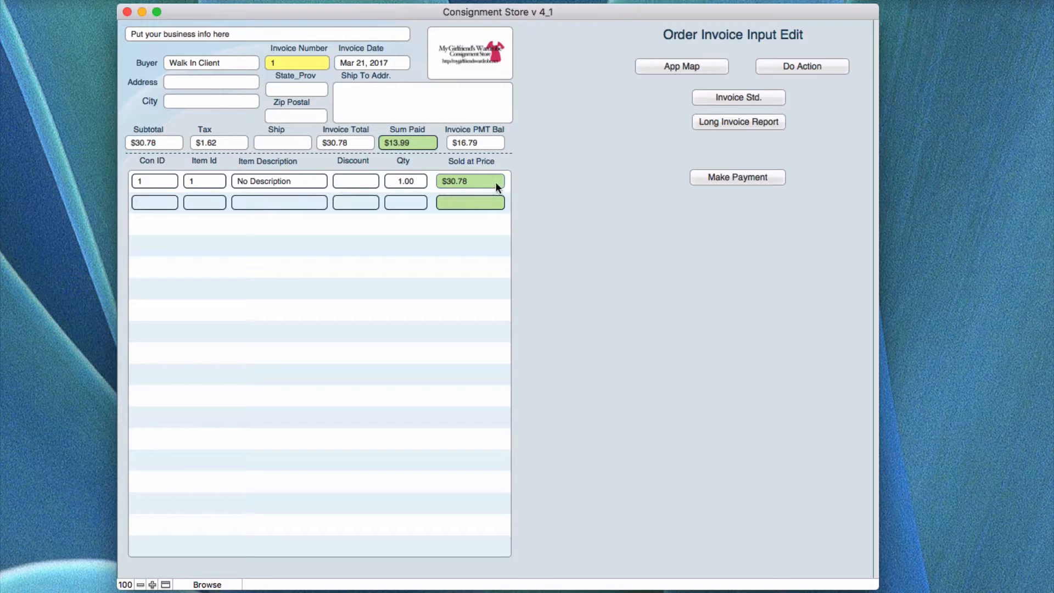
pyautogui.click(725, 95)
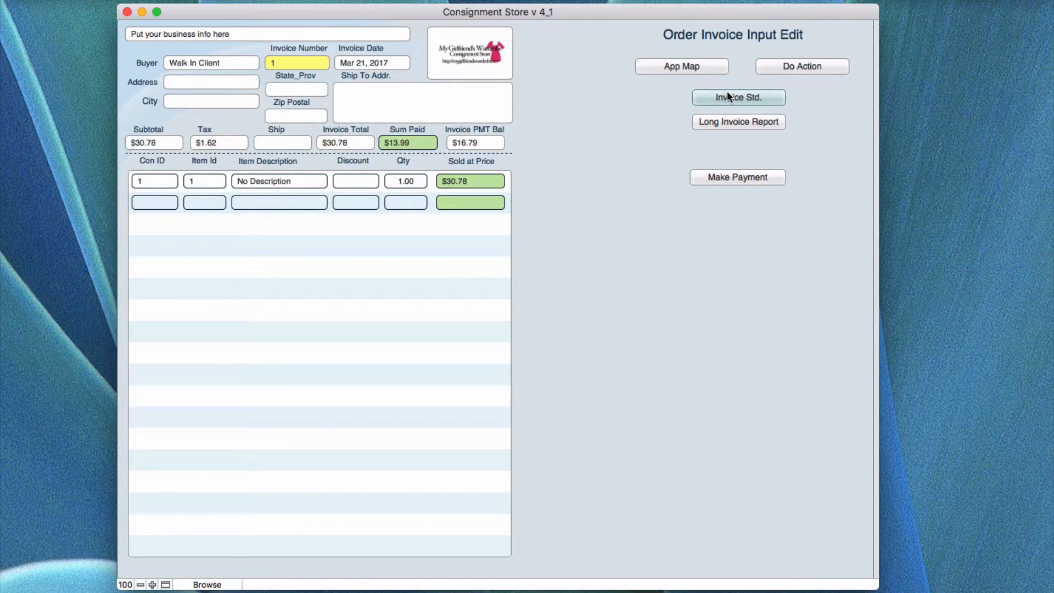
pyautogui.click(727, 95)
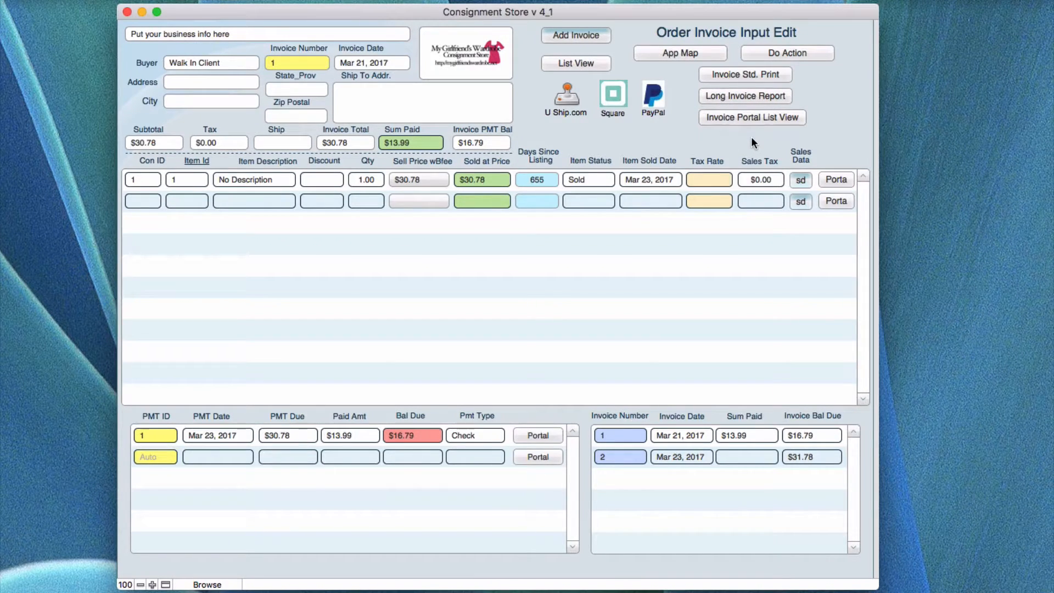
# Open the long invoice report and compare the header details for invoice 2 and invoice 1.
pyautogui.click(732, 96)
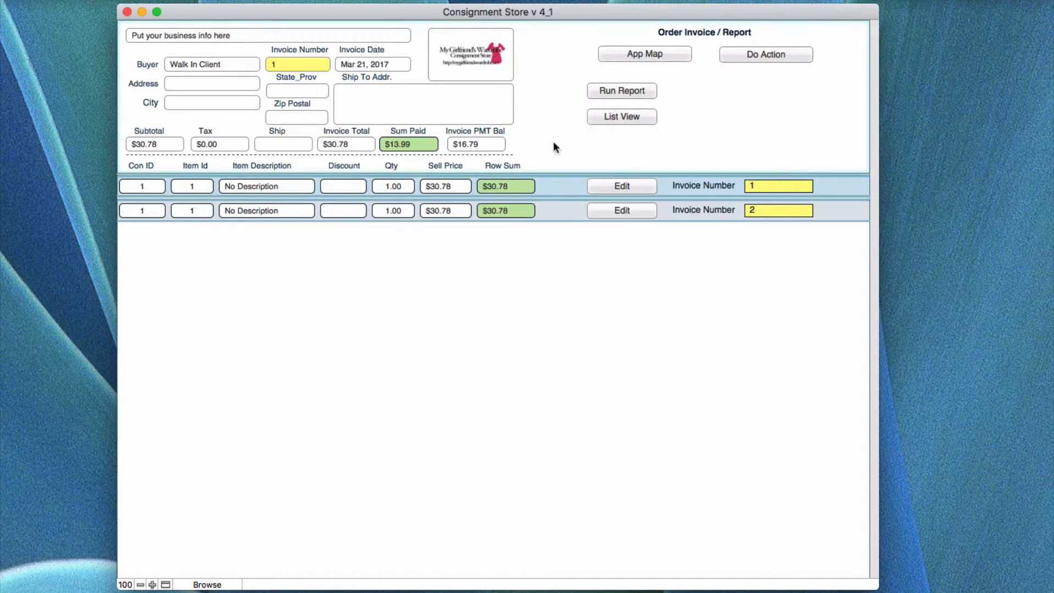
pyautogui.click(763, 210)
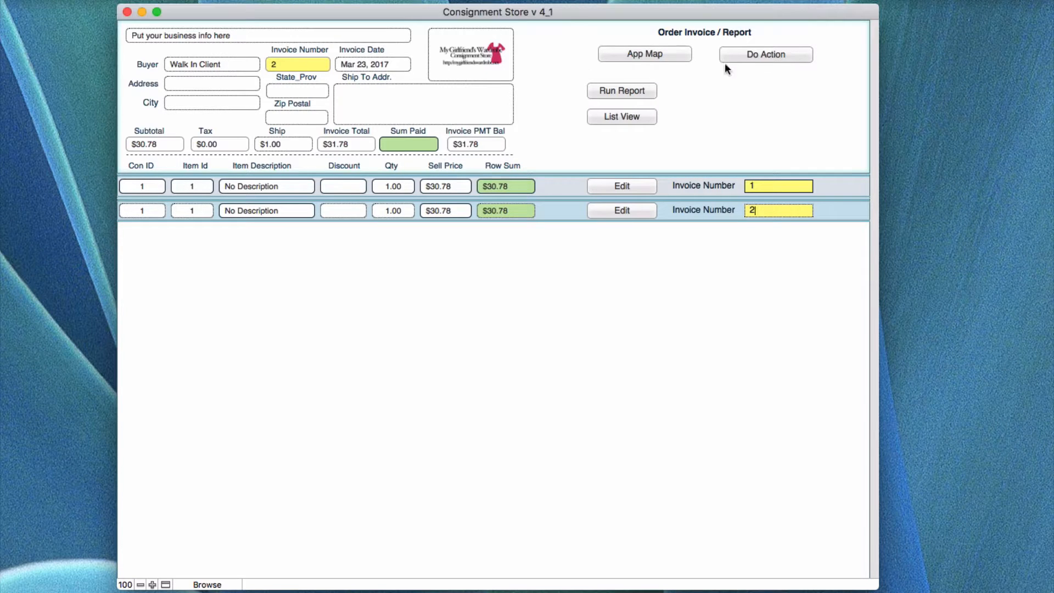
pyautogui.click(753, 56)
pyautogui.click(758, 187)
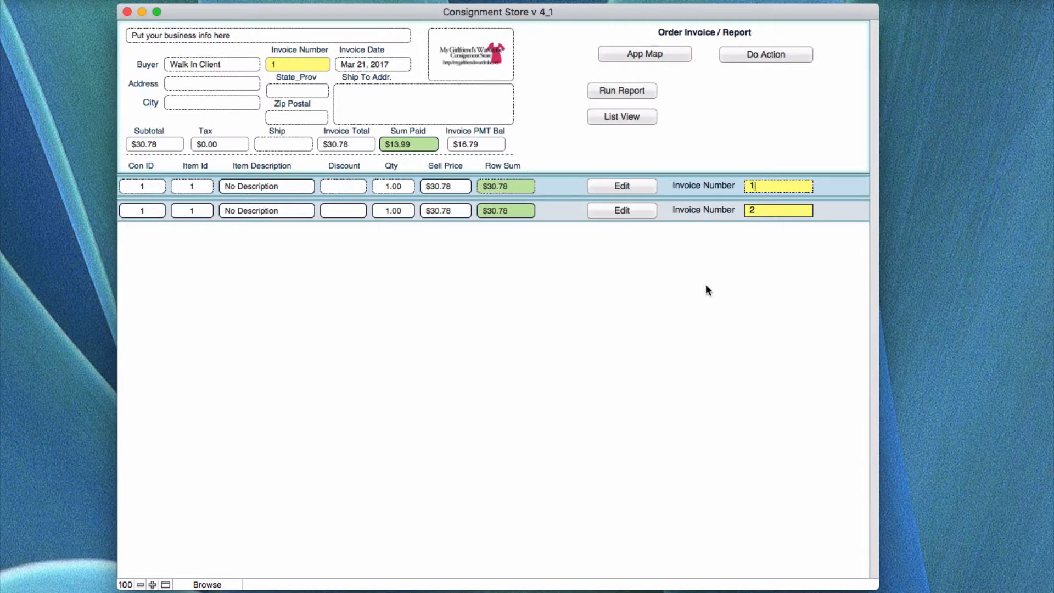
# Search the long invoice report for invoice number 1.
pyautogui.click(759, 57)
pyautogui.click(759, 56)
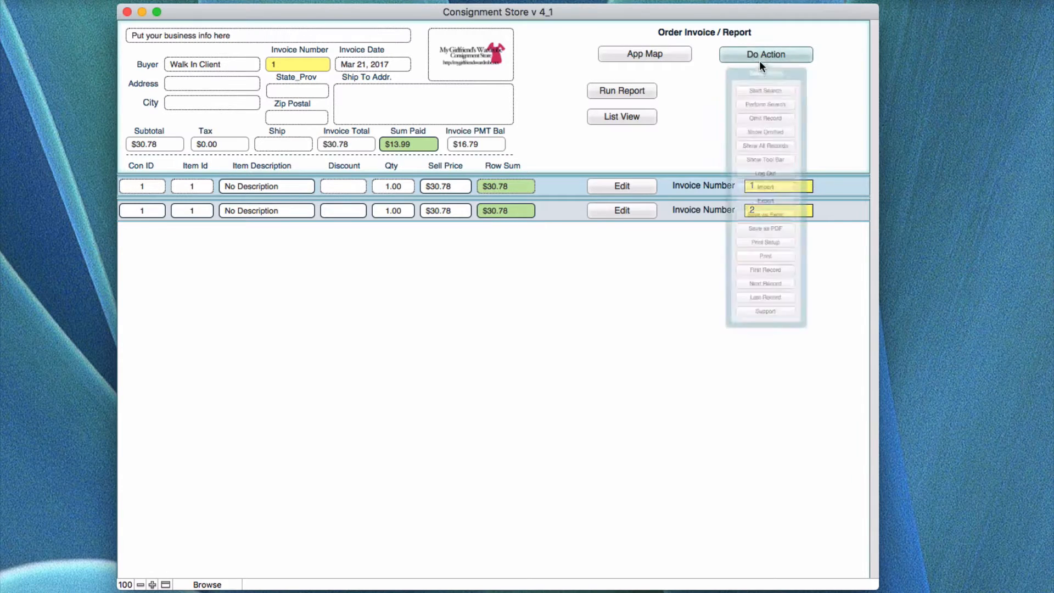
pyautogui.click(753, 106)
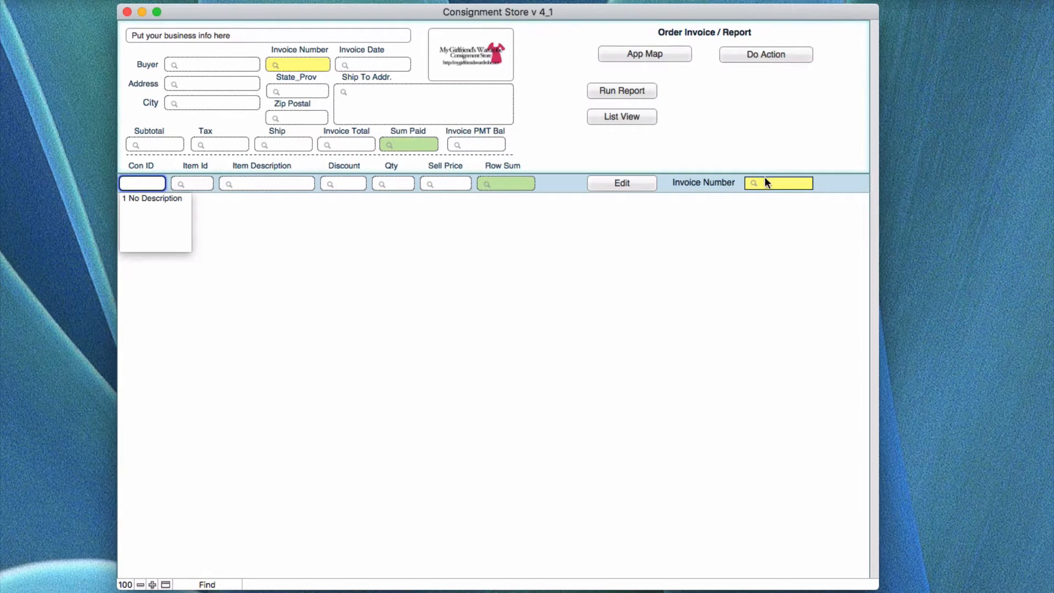
pyautogui.click(766, 181)
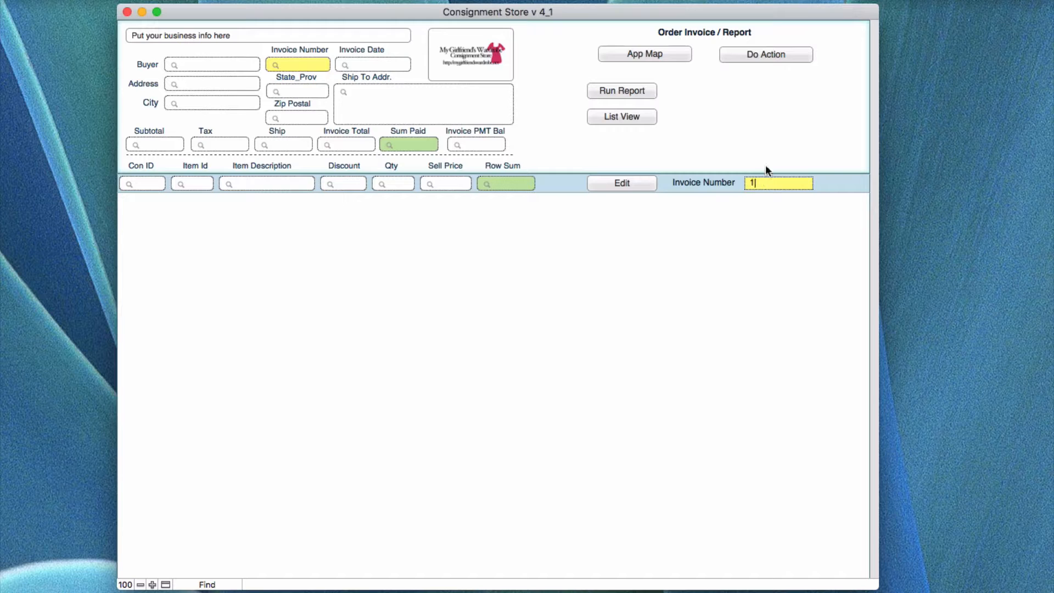
pyautogui.click(766, 54)
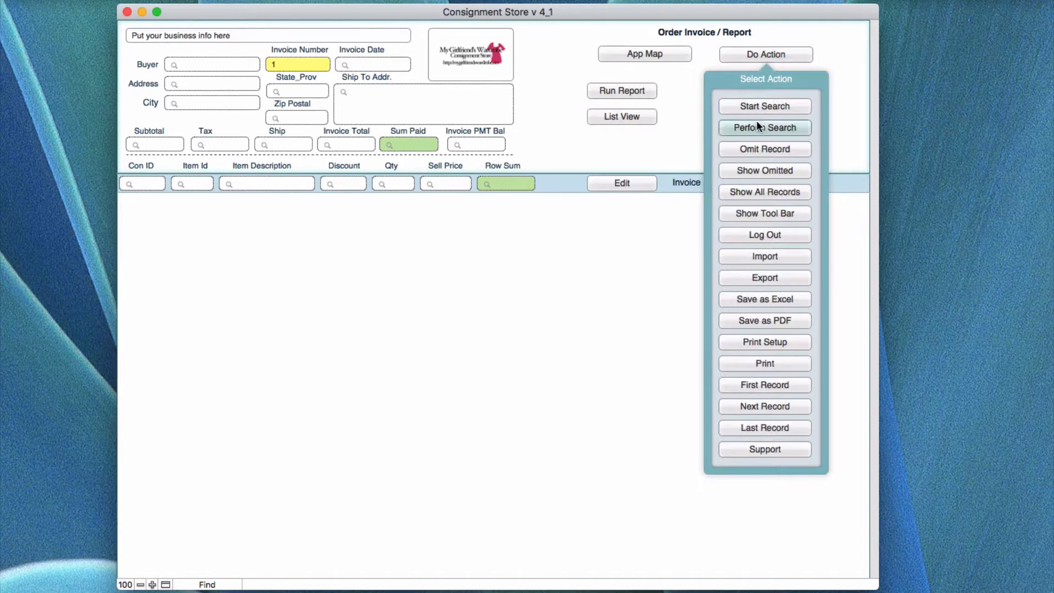
pyautogui.click(756, 125)
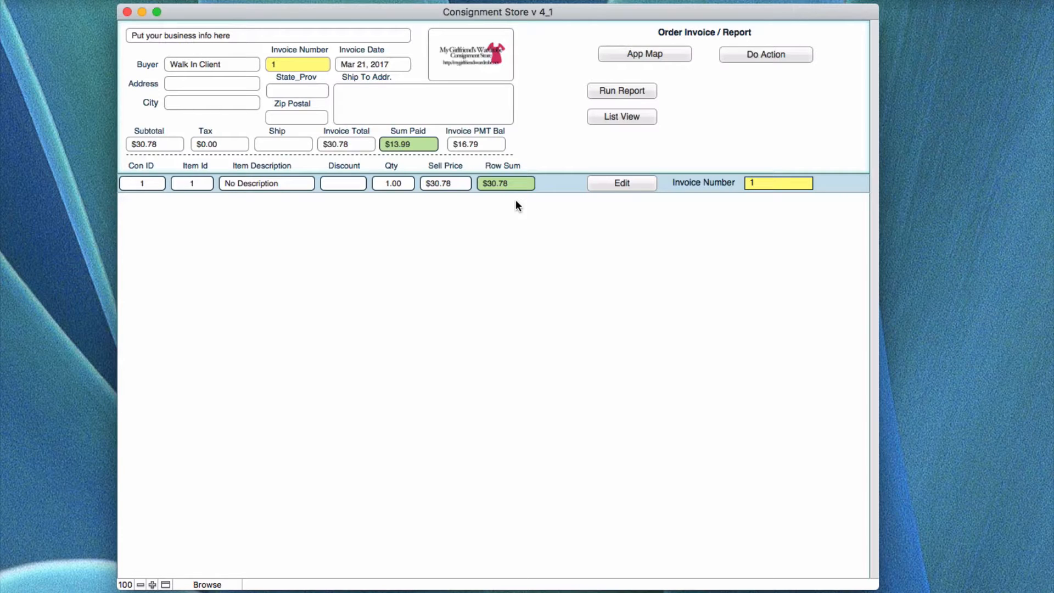
# Review the found invoice 1 in the entry form, long report and invoice list view, and reopen it for editing.
pyautogui.click(624, 184)
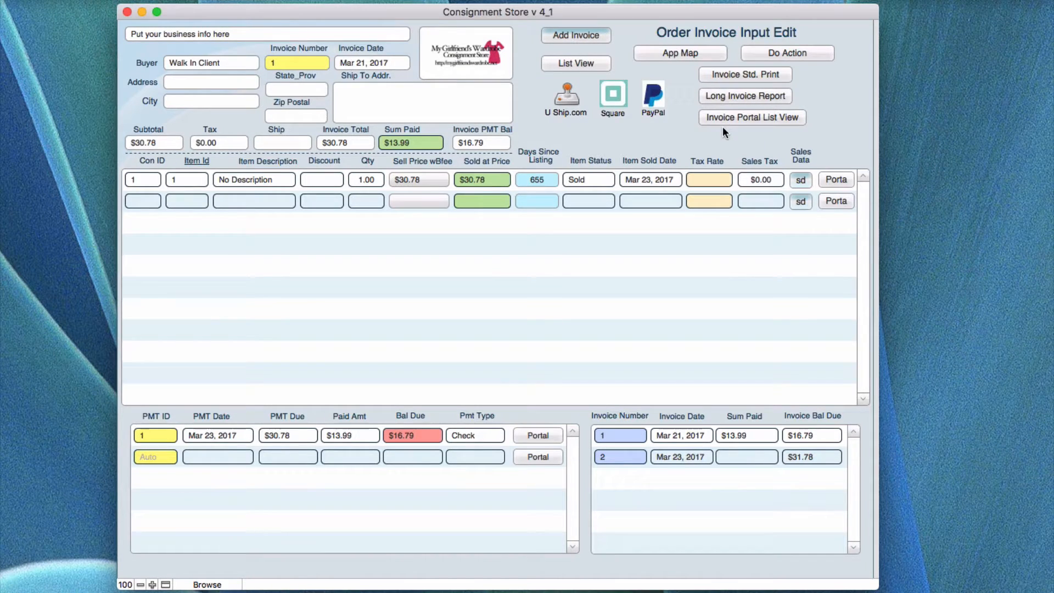
pyautogui.click(751, 116)
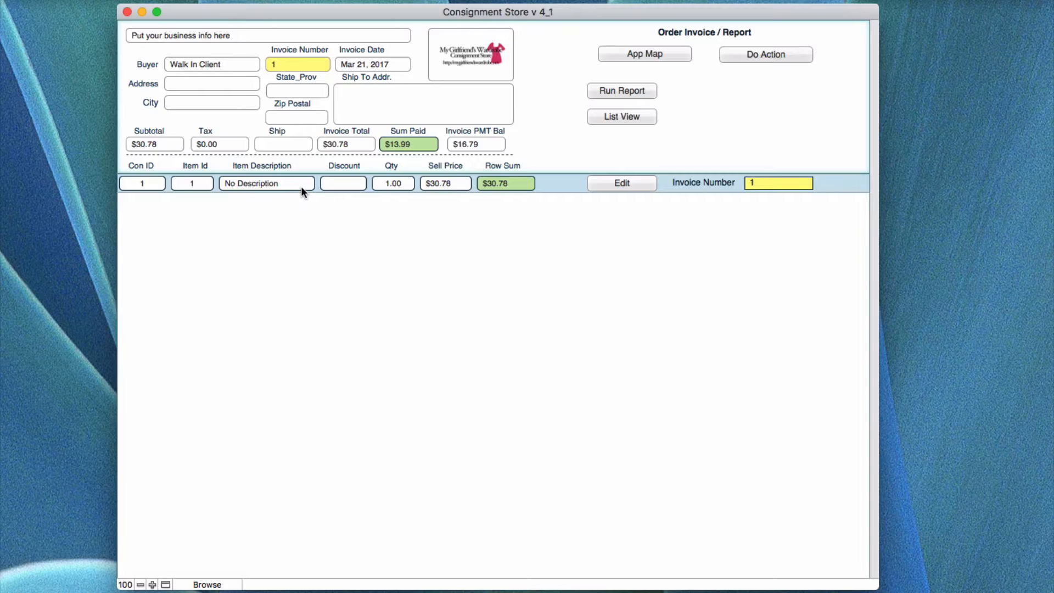
pyautogui.click(624, 117)
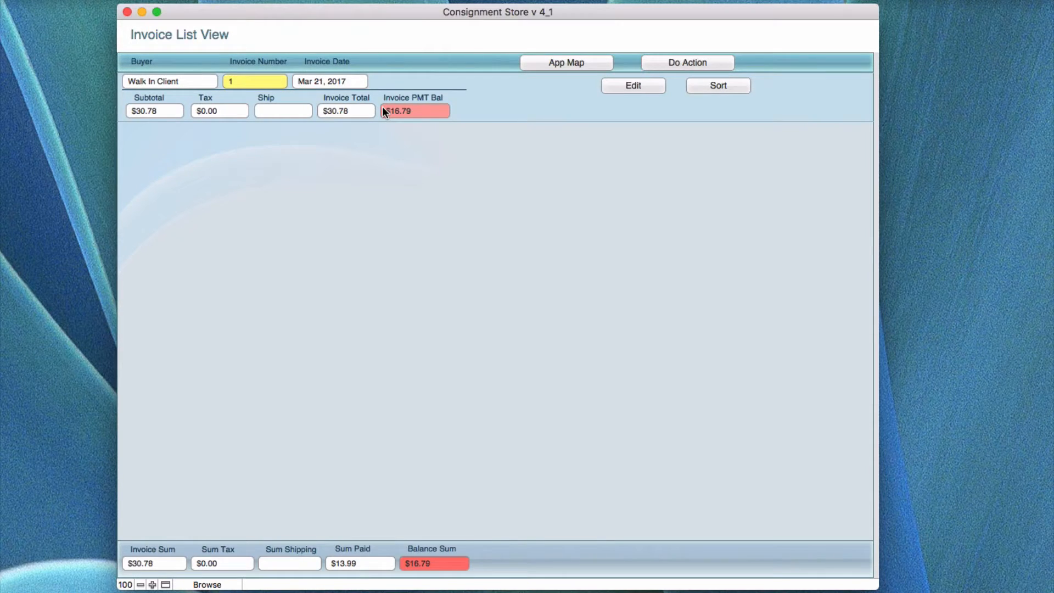
pyautogui.click(629, 83)
# Show all invoice records again and view them in the long invoice report and the invoice list view.
pyautogui.click(791, 50)
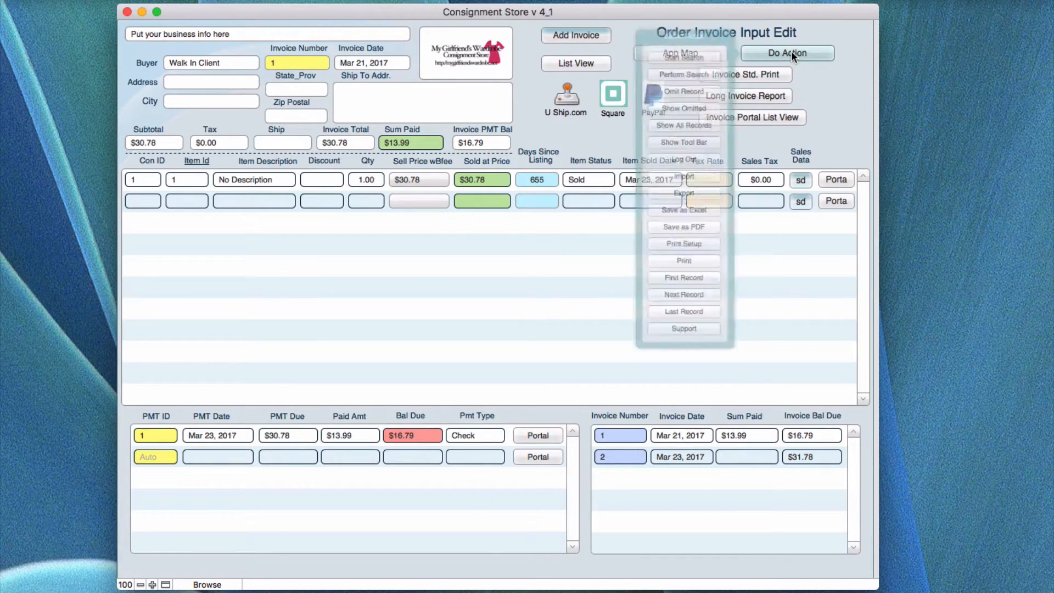
pyautogui.click(677, 142)
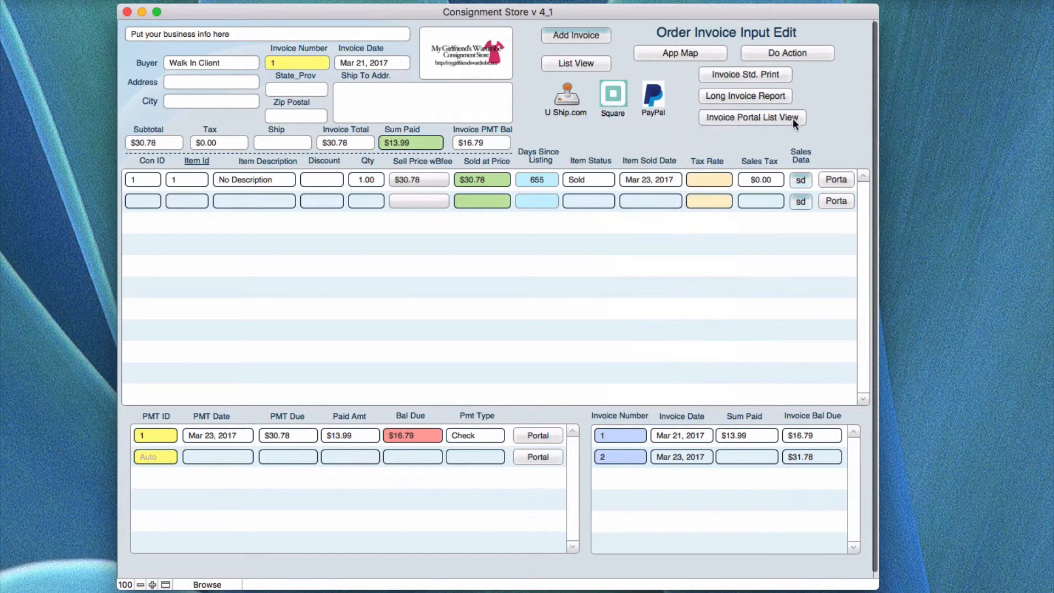
pyautogui.click(749, 115)
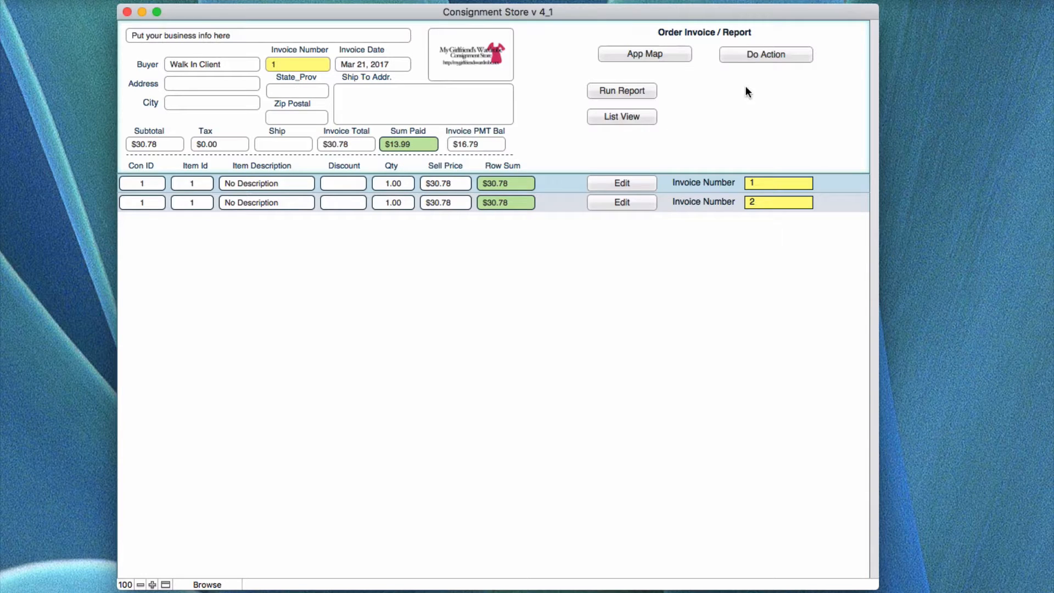
pyautogui.click(623, 115)
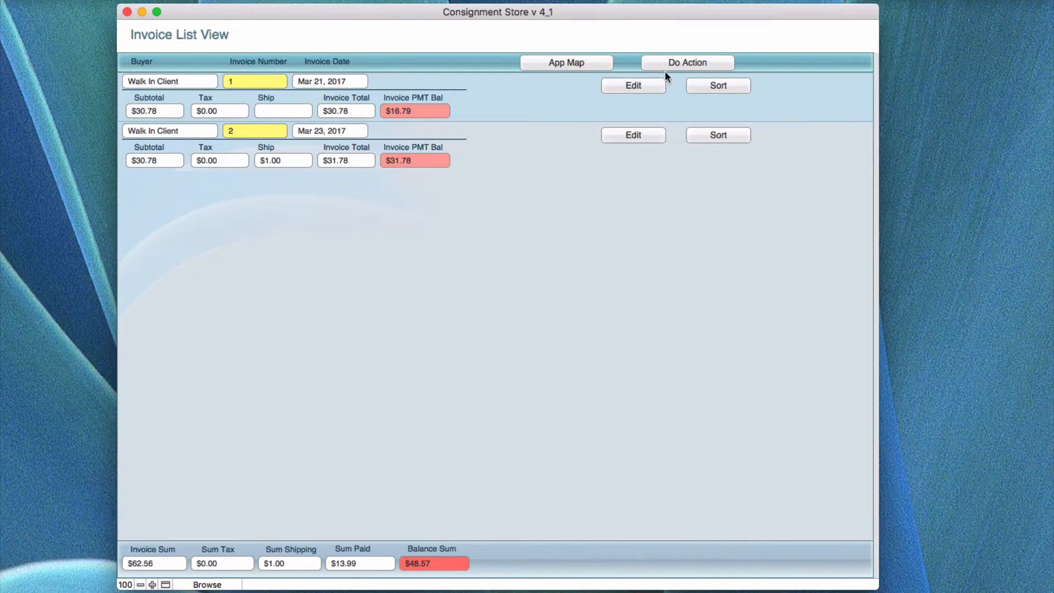
# Open invoice 2 for editing, inspect its line item's portal record, and bring up the invoice portal list view.
pyautogui.click(633, 135)
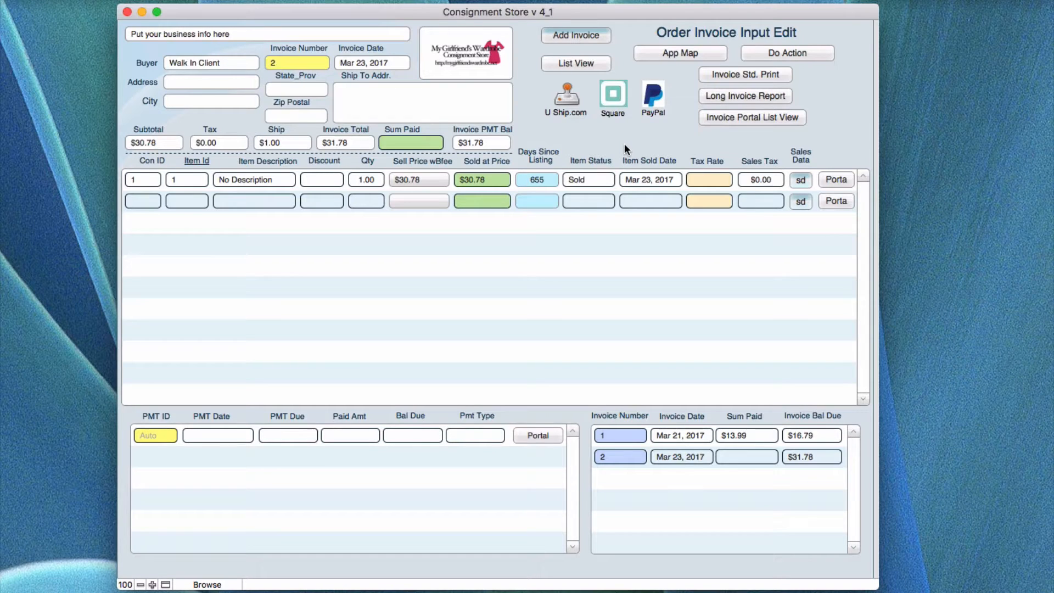
pyautogui.click(830, 181)
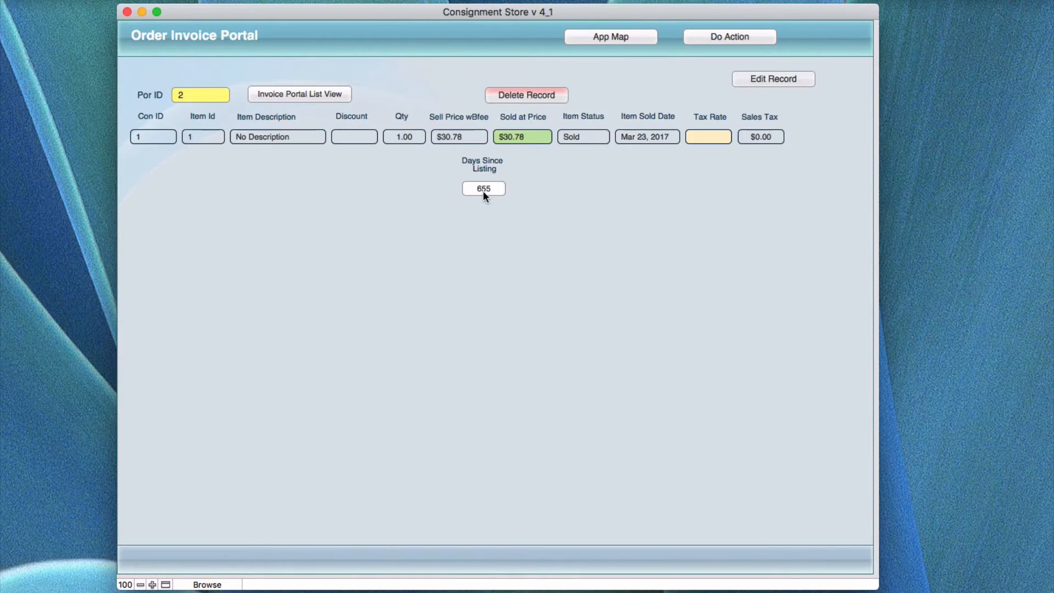
pyautogui.click(294, 94)
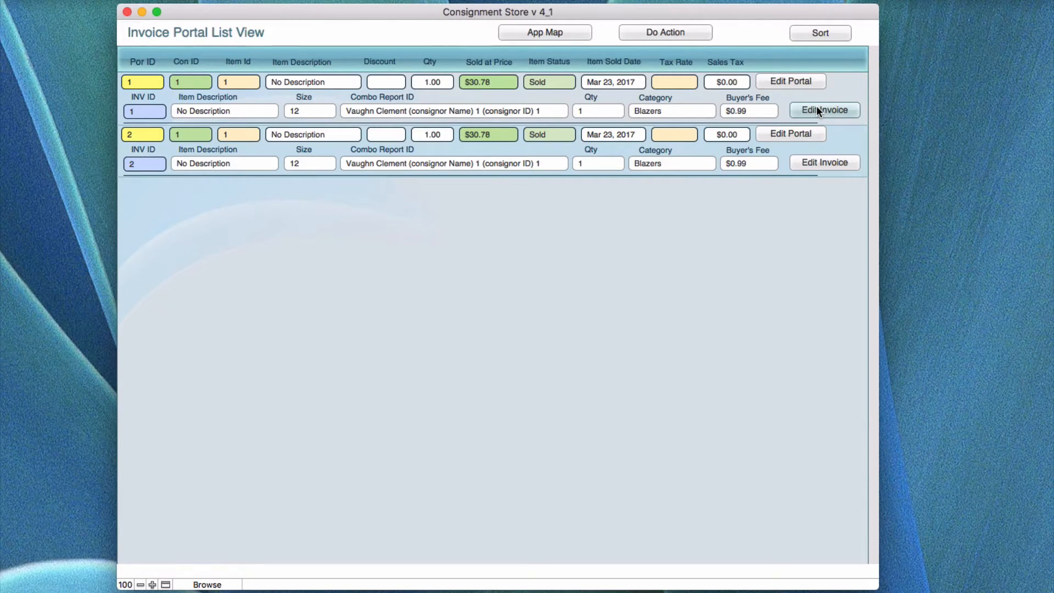
# Examine the first portal row's category choices with their editable value list, and the full combo report ID of invoice 2.
pyautogui.click(665, 108)
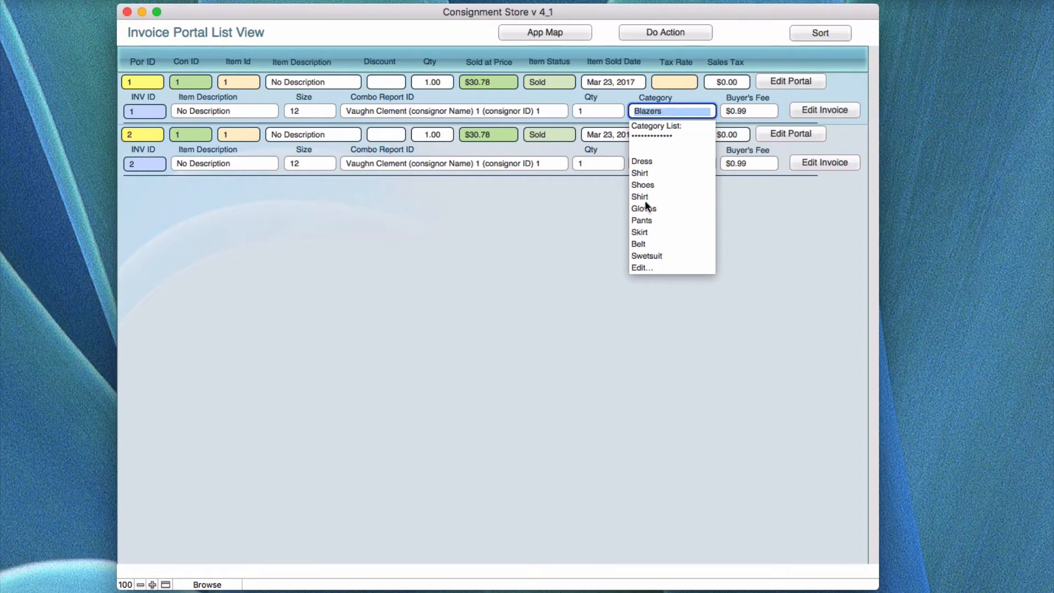
pyautogui.click(639, 267)
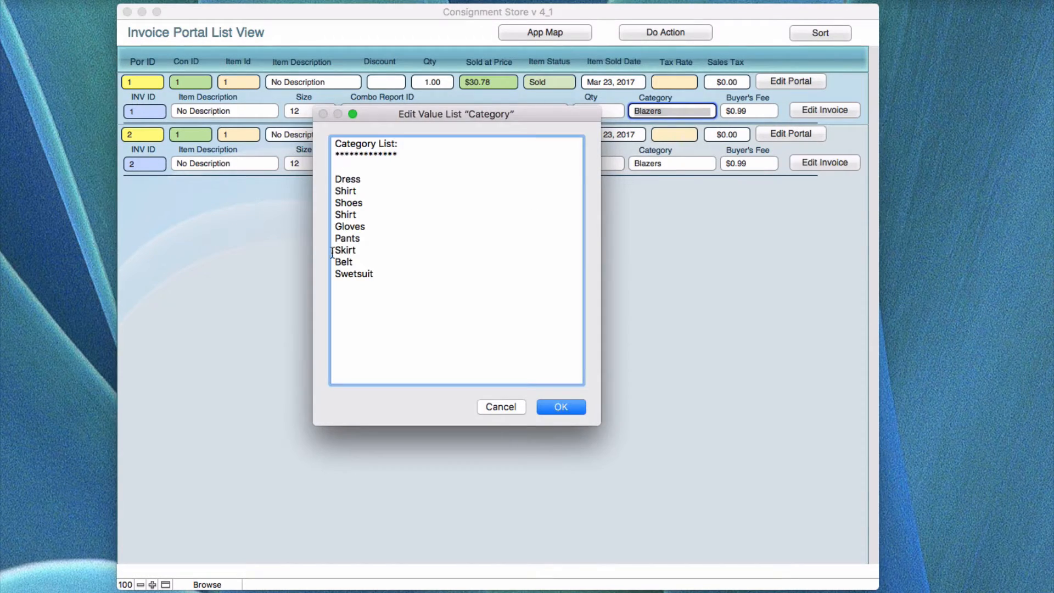
pyautogui.click(555, 409)
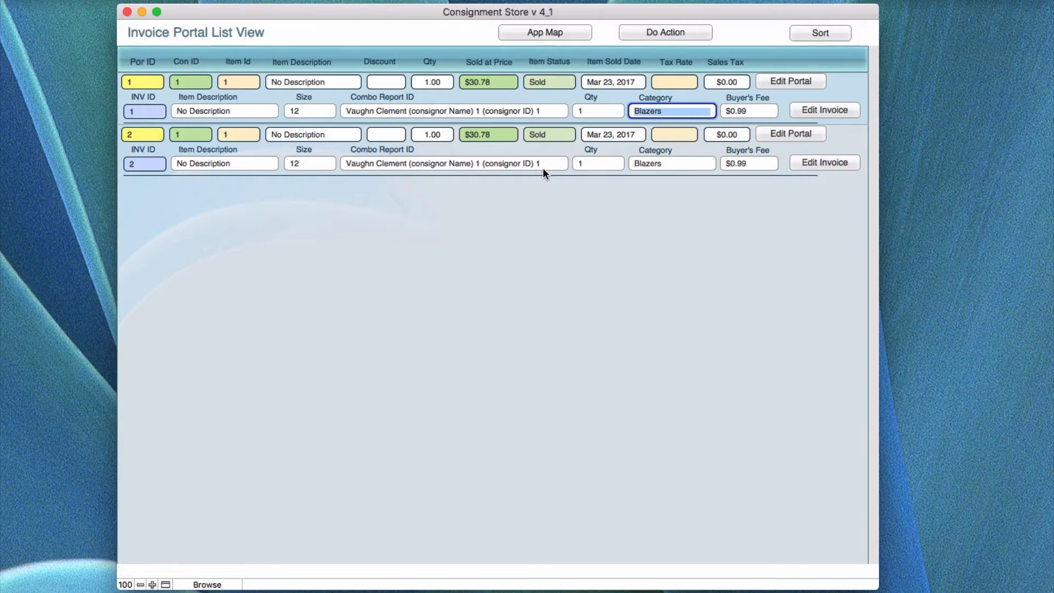
pyautogui.click(413, 164)
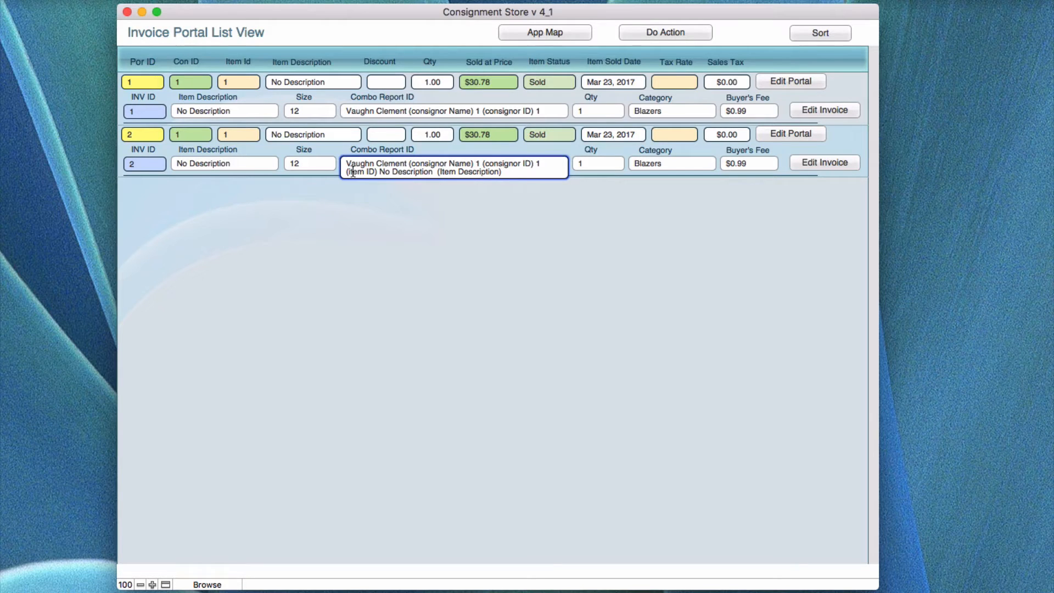
pyautogui.click(479, 225)
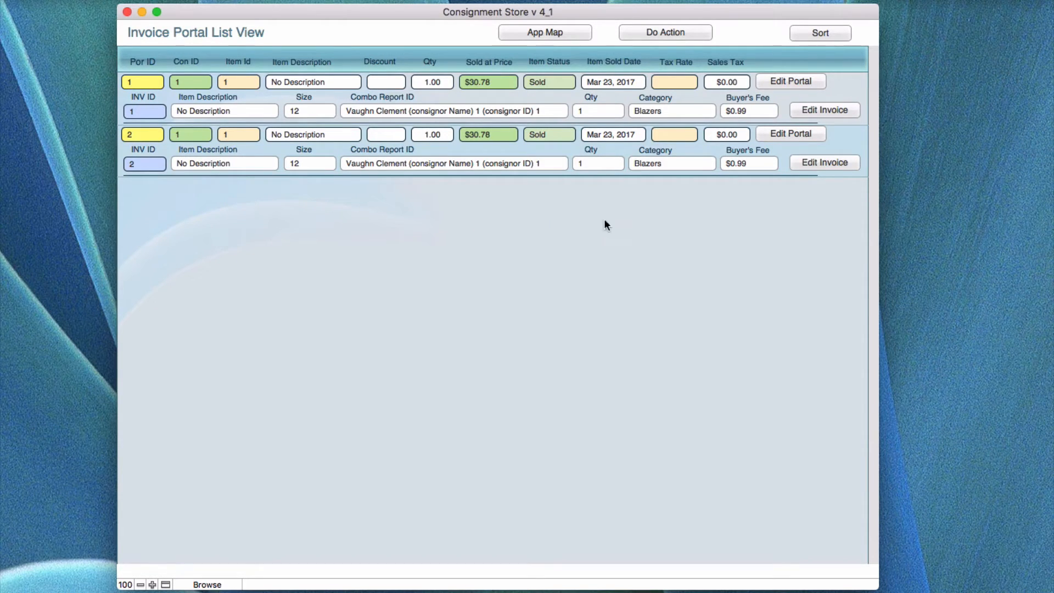
# Open invoice 2 from its portal row, compare its standard print layout with the entry form, and open the long invoice report.
pyautogui.click(812, 163)
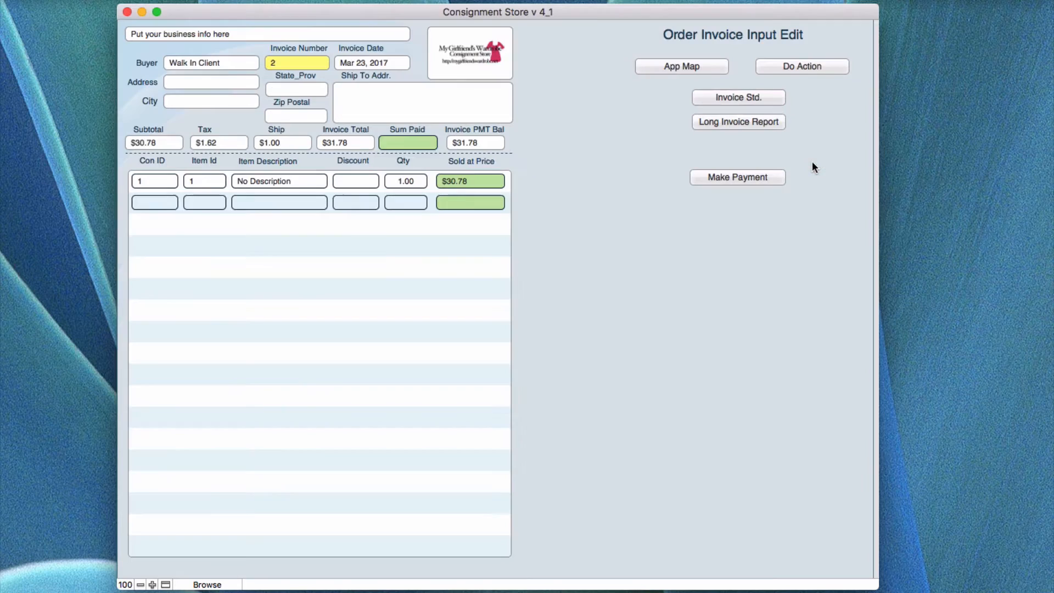
pyautogui.click(729, 100)
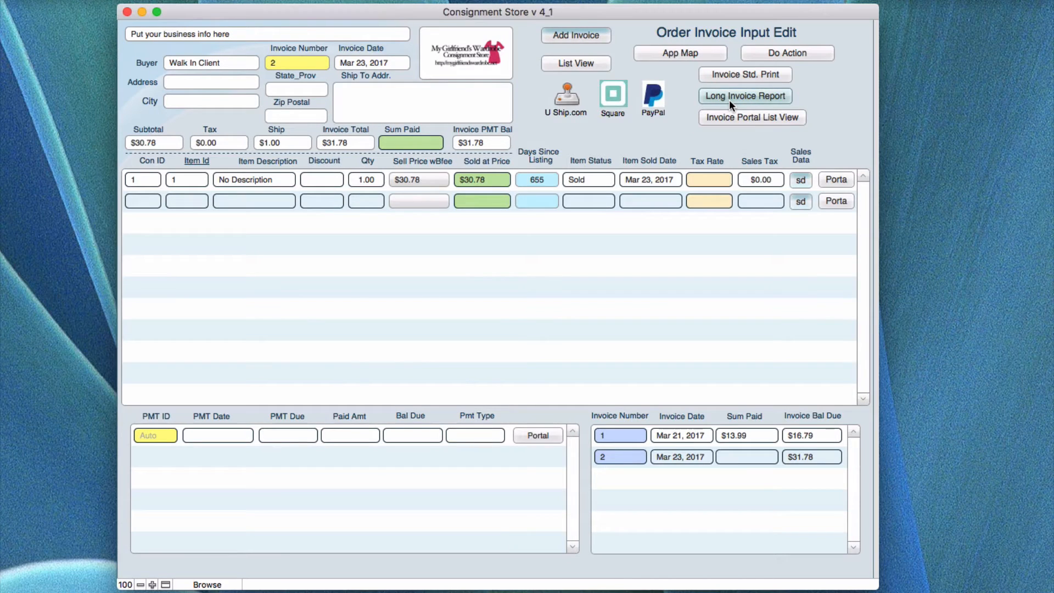
pyautogui.click(743, 74)
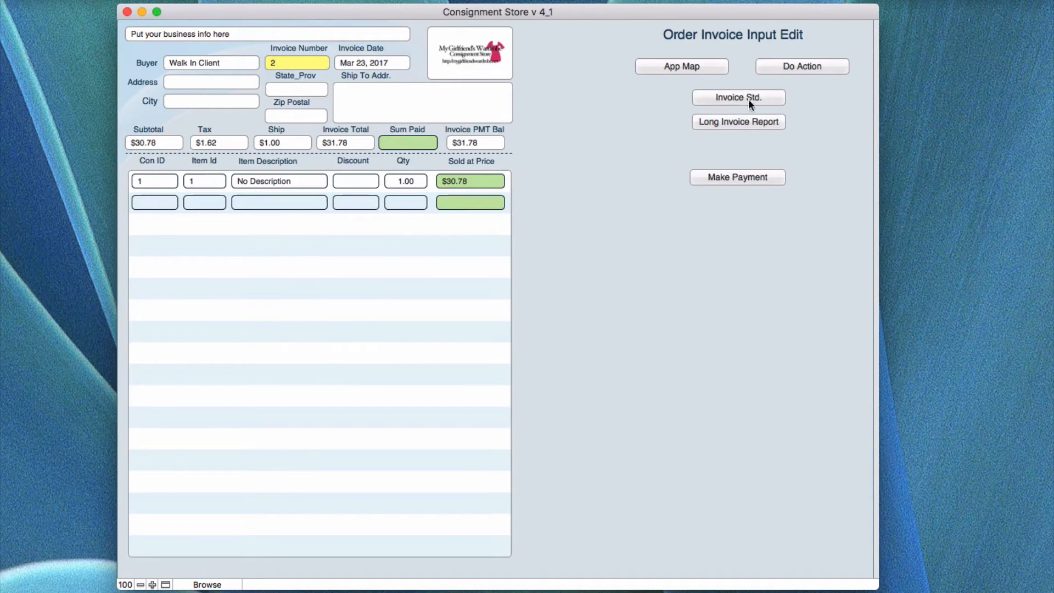
pyautogui.click(732, 120)
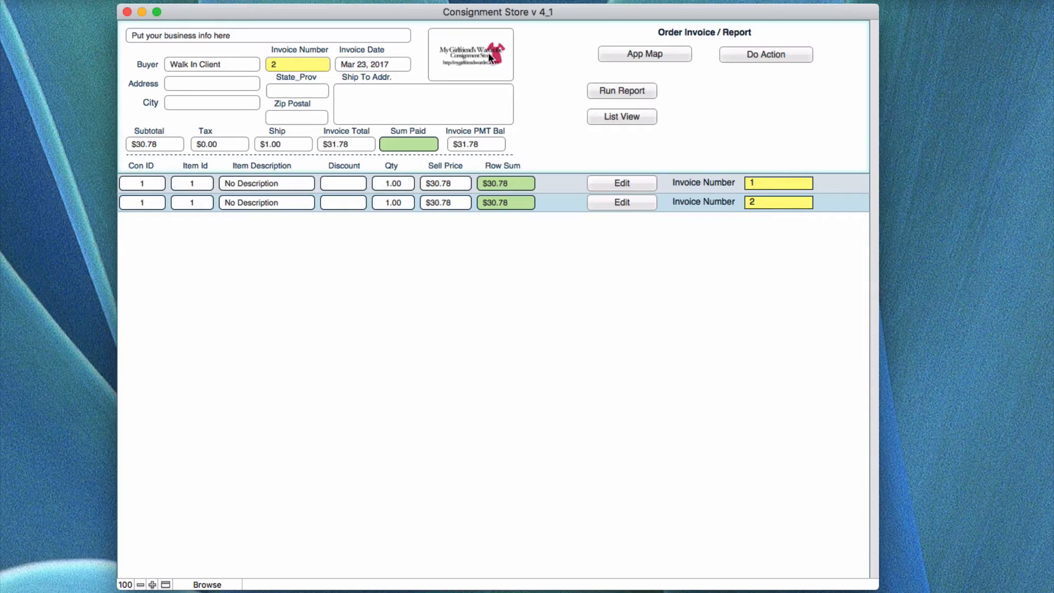
# Open the buyer payment list view and review the actions available for its records.
pyautogui.click(618, 53)
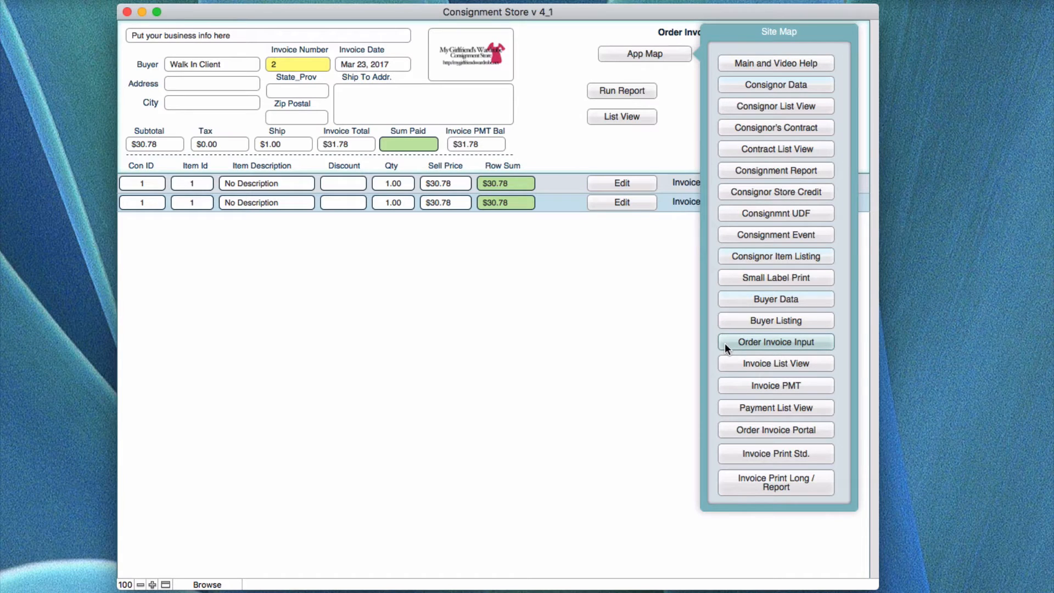
pyautogui.click(746, 408)
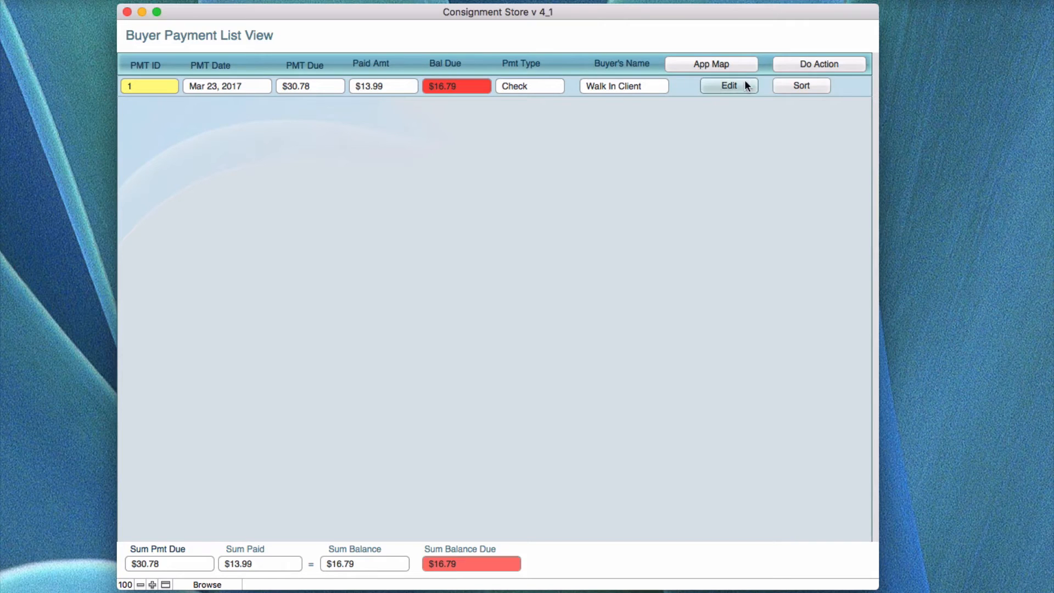
pyautogui.click(799, 65)
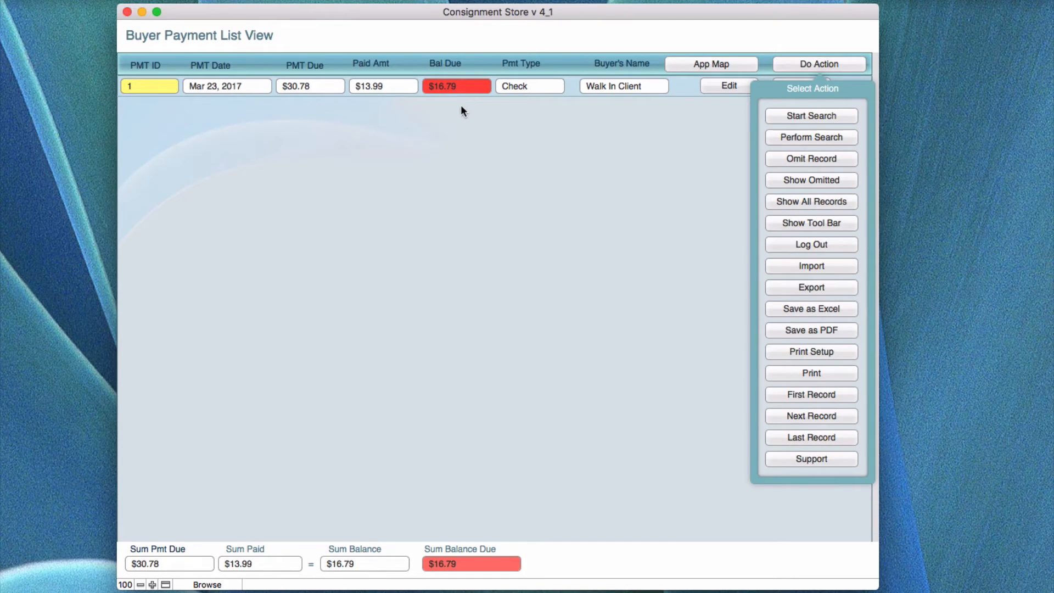
pyautogui.click(546, 154)
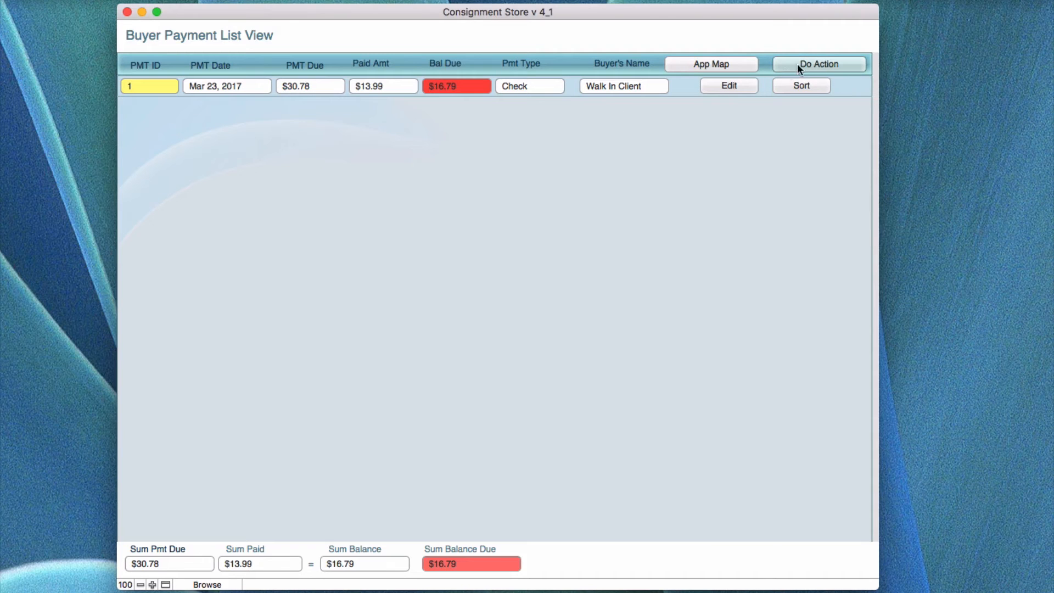
# Review the payment date calendar and the payment type choices for payment 1 in the buyer payment list.
pyautogui.click(224, 87)
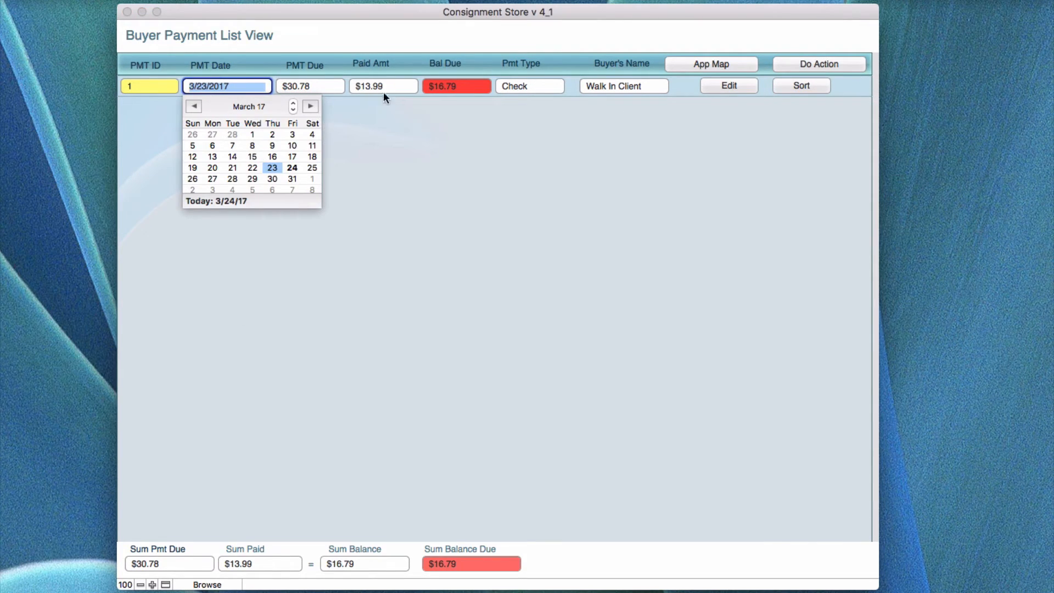
pyautogui.click(518, 86)
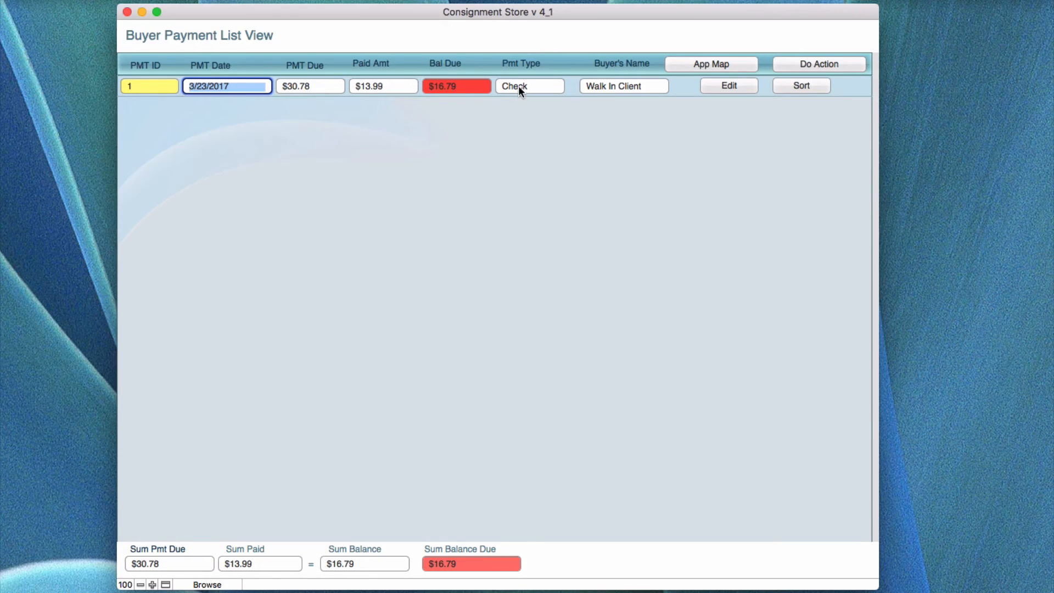
pyautogui.click(519, 87)
pyautogui.click(602, 134)
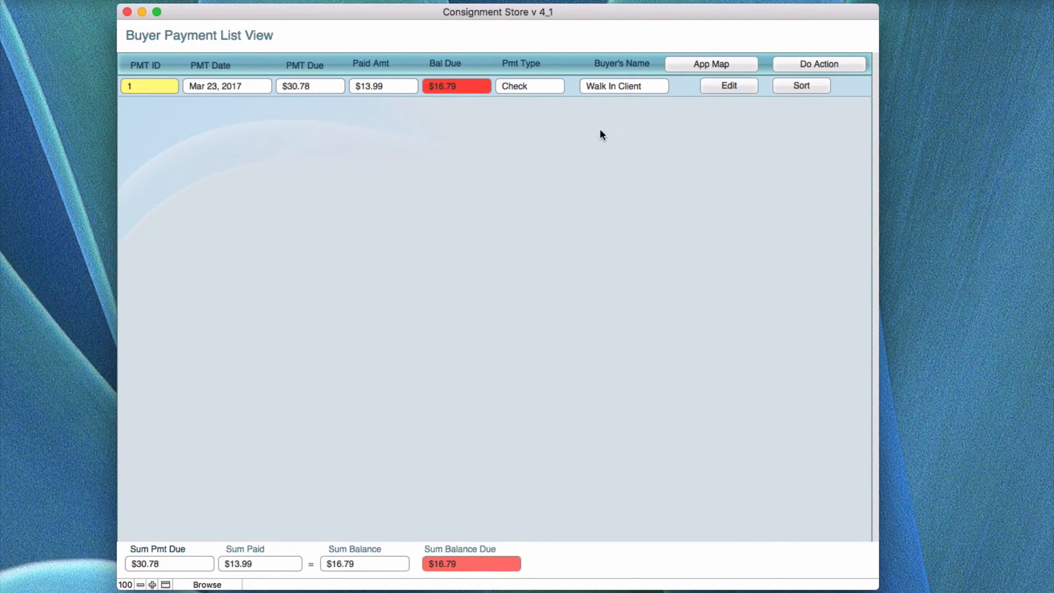
pyautogui.click(519, 86)
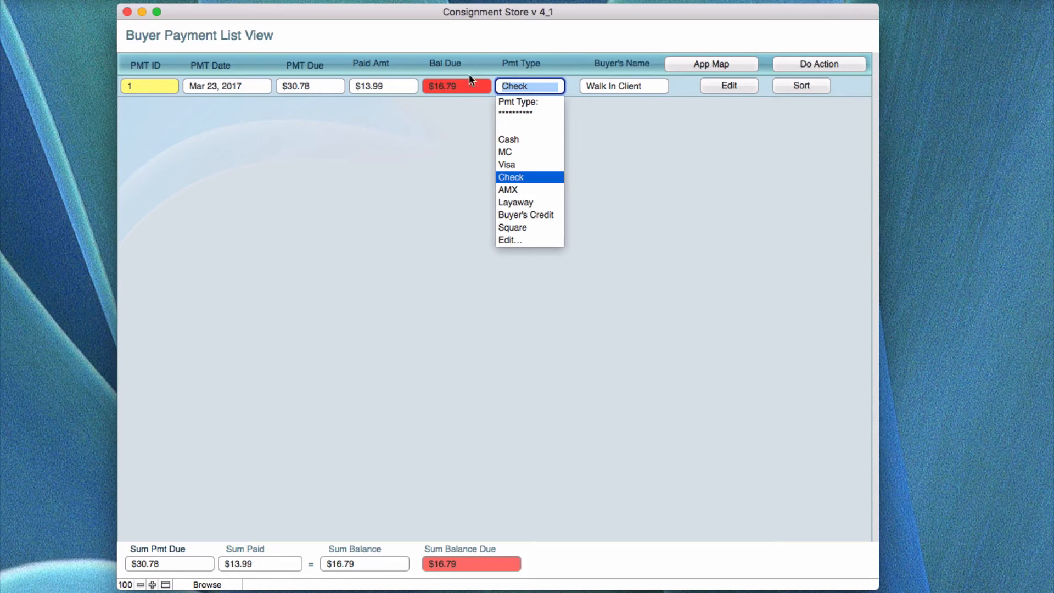
pyautogui.click(519, 255)
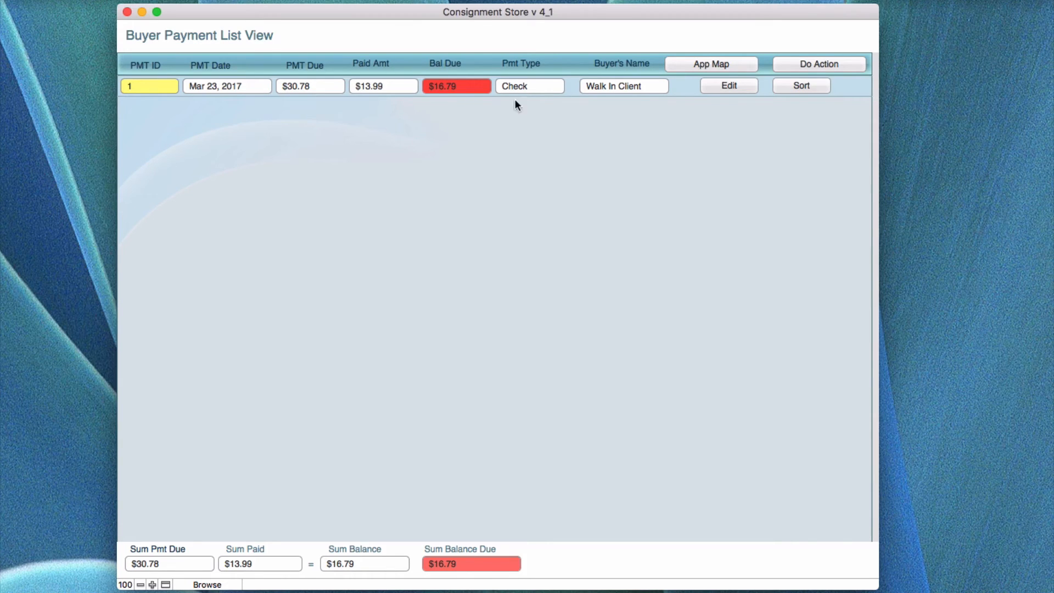
# Open payment 1's portal record from the payment list and return to its invoice in the entry form.
pyautogui.click(719, 92)
pyautogui.click(724, 90)
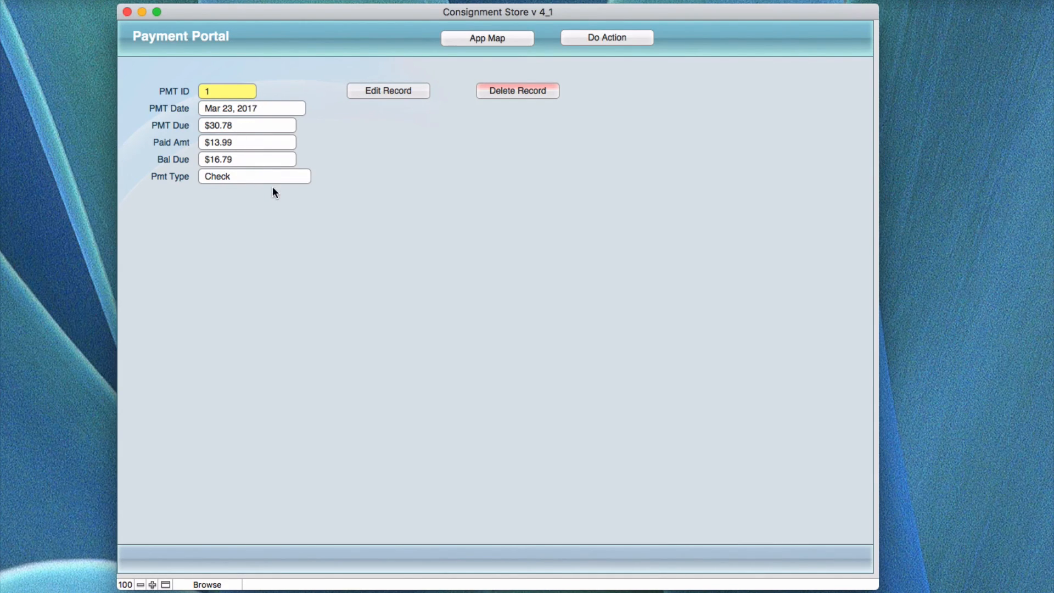
pyautogui.click(383, 91)
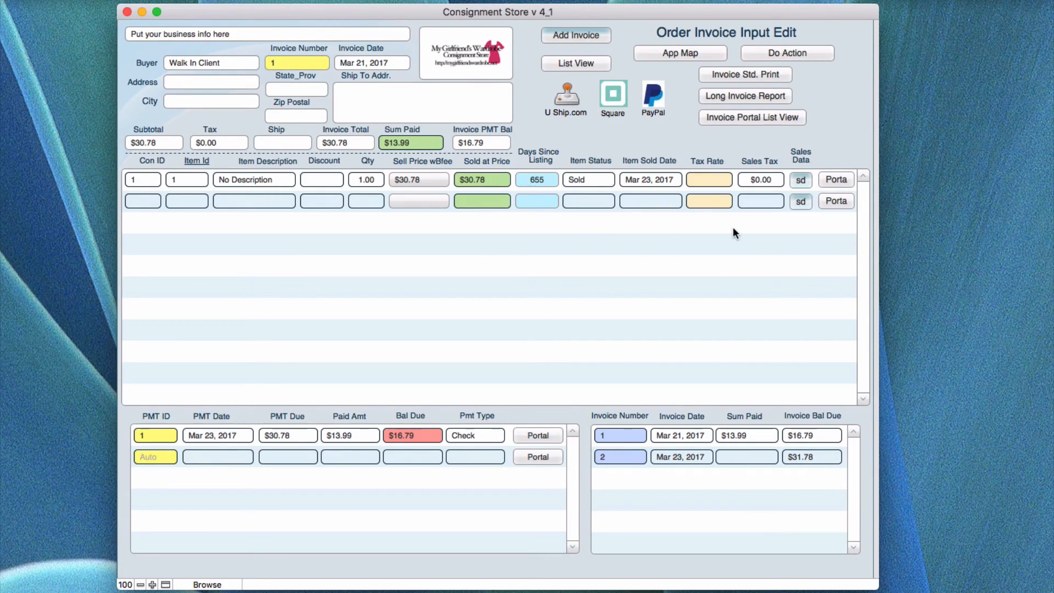